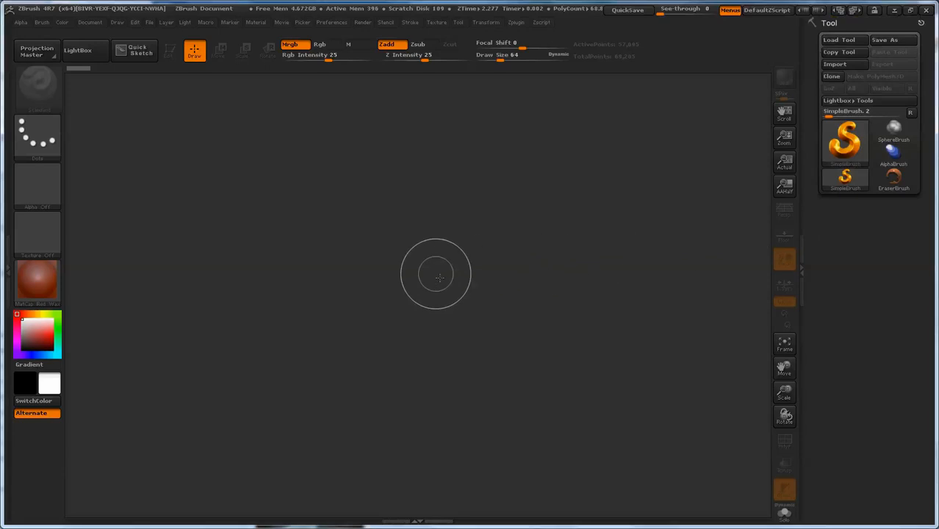
Step: Draw a large Sphere3D on the canvas in Edit mode and convert it into a PolyMesh3D
left_click(845, 144)
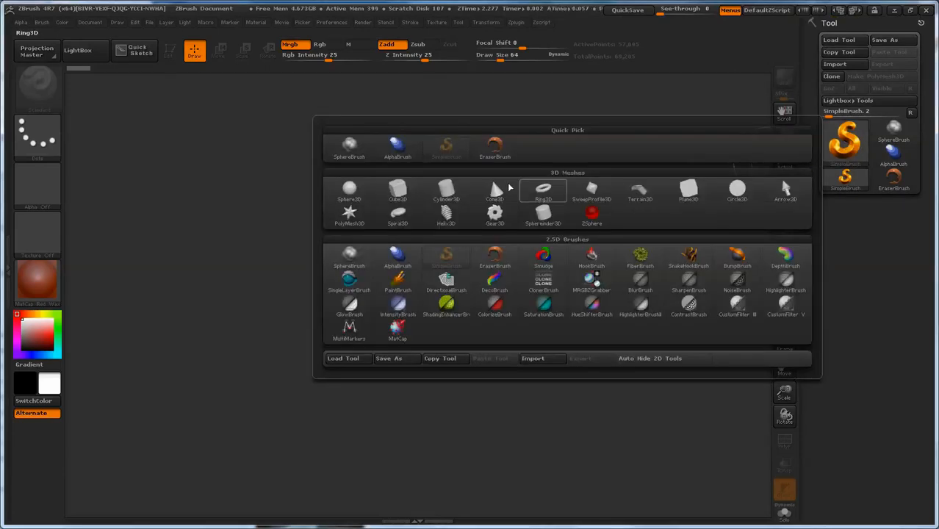
left_click(351, 192)
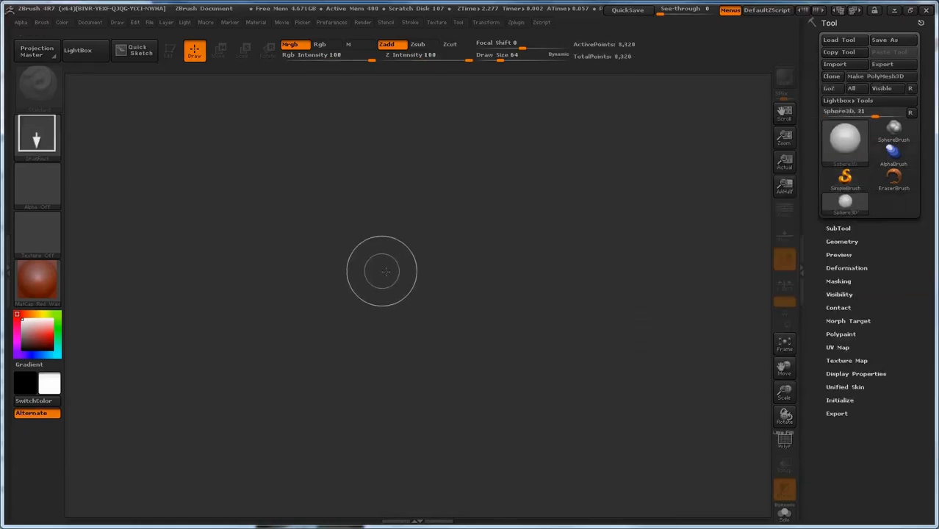
left_click_drag(386, 265, 384, 478)
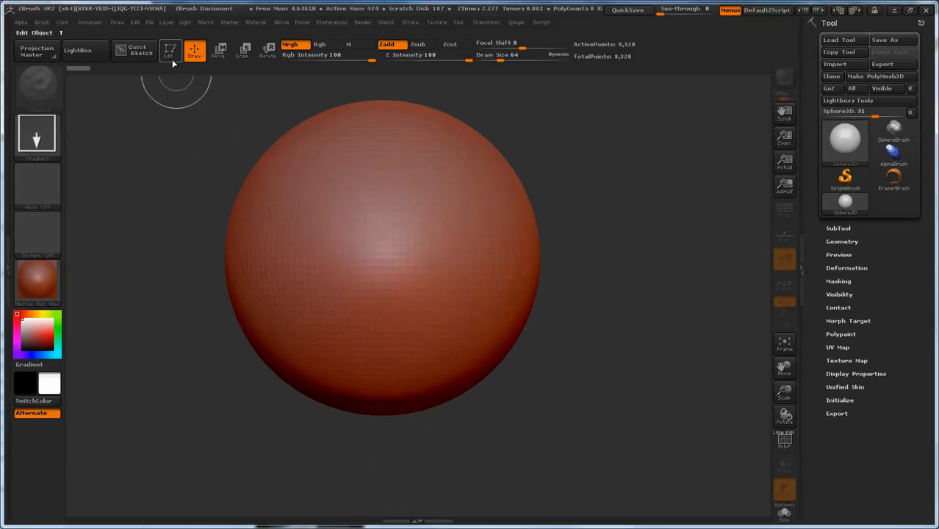
left_click(170, 52)
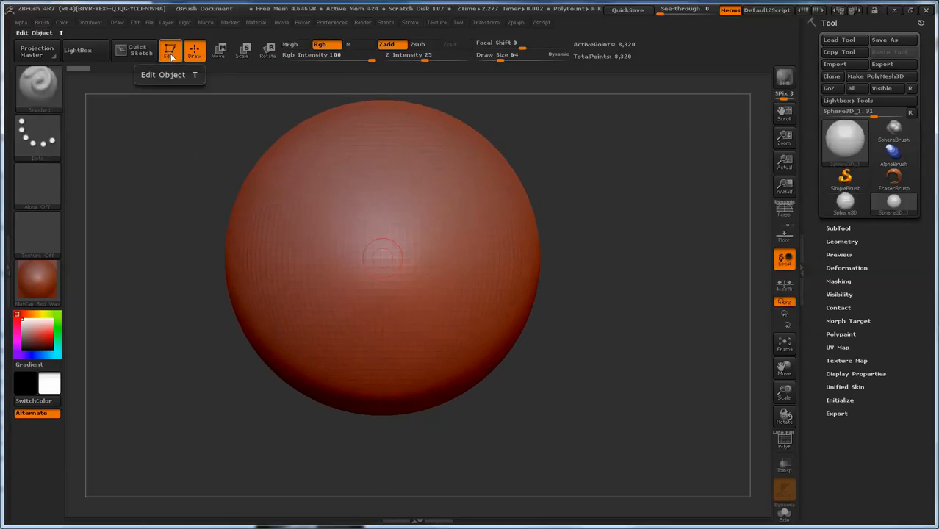
left_click(887, 75)
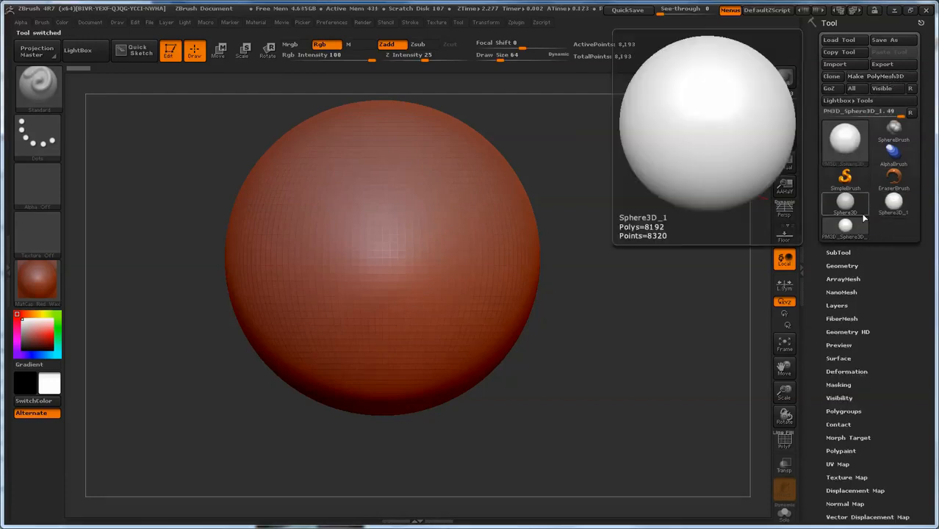
mouse_move(855, 235)
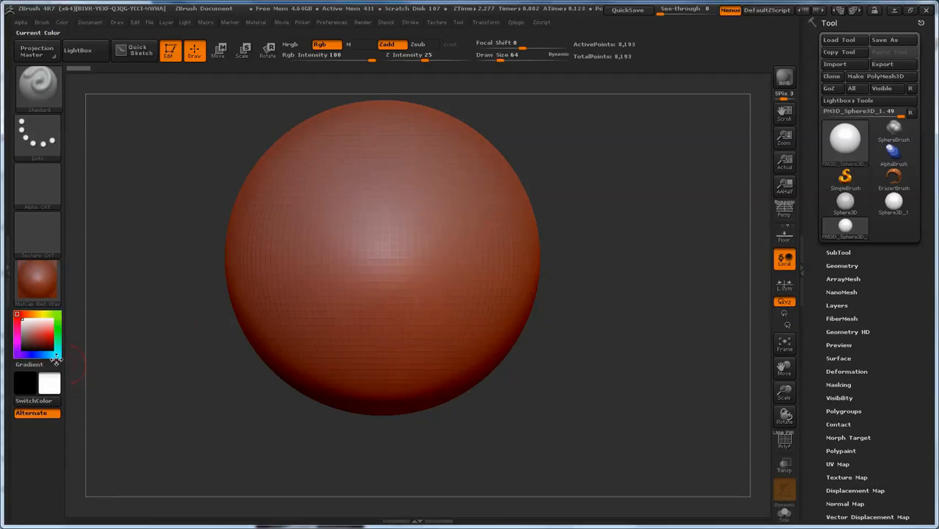
Step: Try a dark purple, a teal and two green main colours on the sphere
left_click_drag(42, 331, 29, 357)
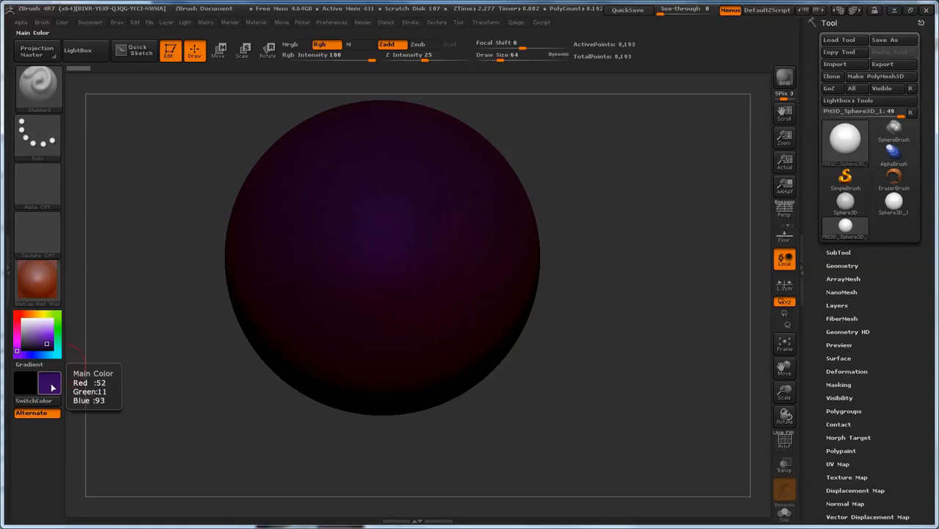
mouse_move(57, 360)
left_mouse_down()
mouse_move(61, 318)
mouse_move(18, 316)
mouse_move(22, 358)
mouse_move(60, 361)
left_mouse_up()
left_click(41, 340)
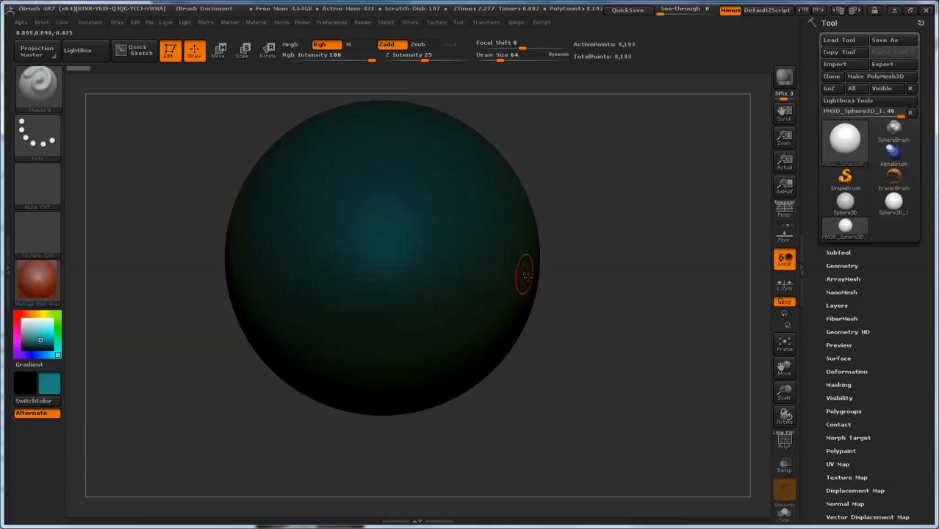
left_click_drag(562, 275, 586, 302, "alt")
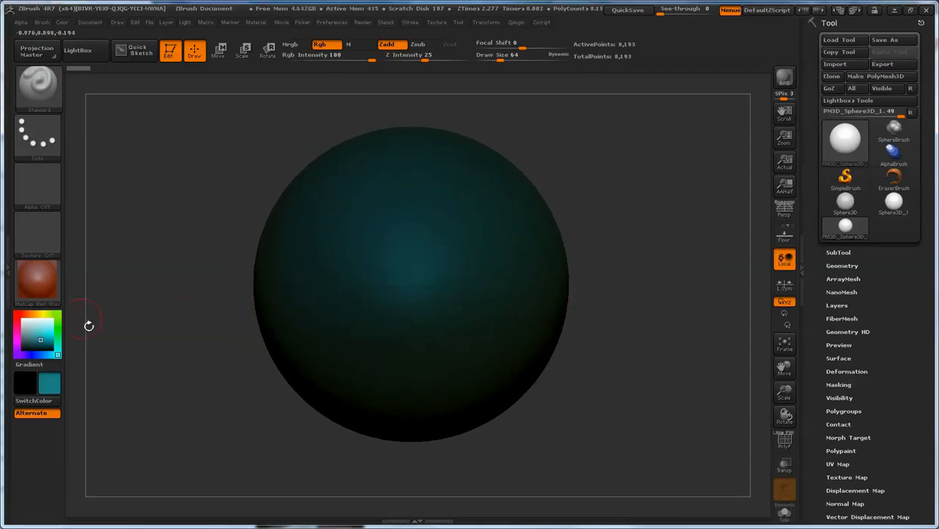
left_click(61, 332)
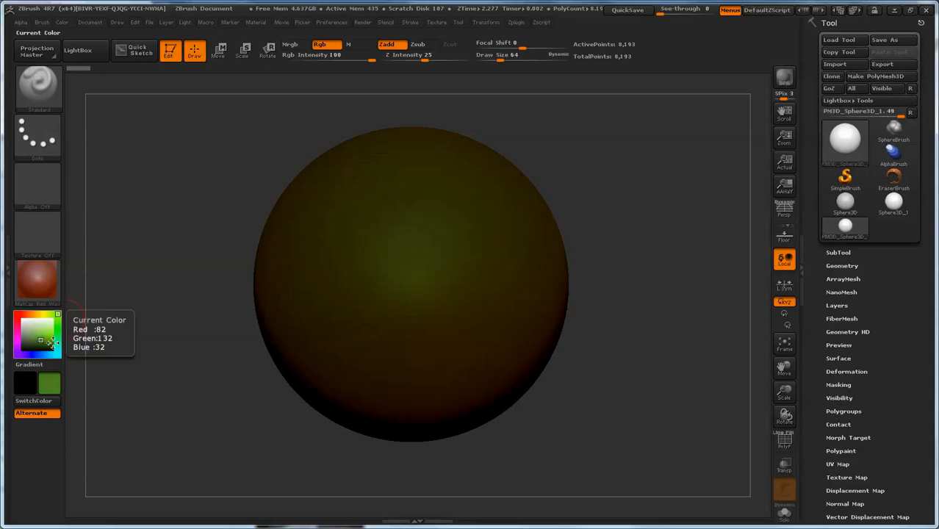
left_click(45, 336)
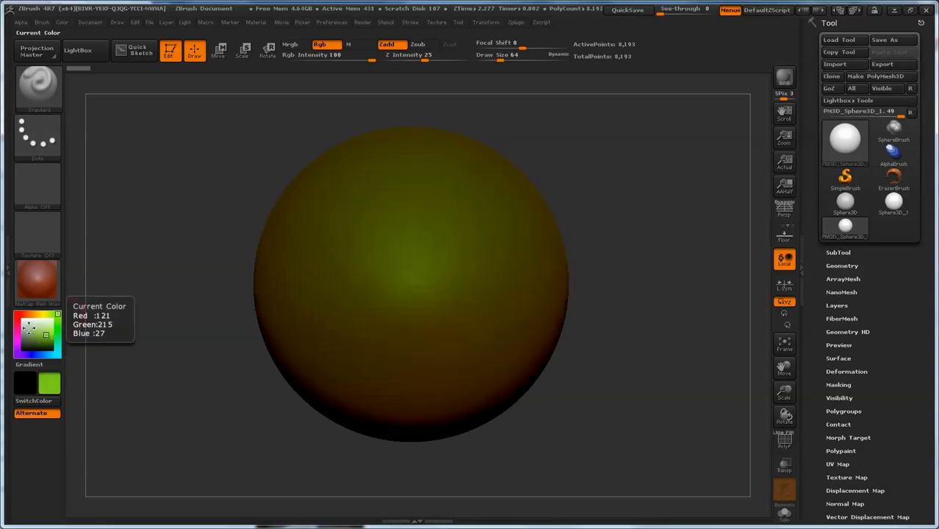
Step: Set the main colour to near white, RGB 238, 238, 237, and expand the SubTool section
left_click(27, 325)
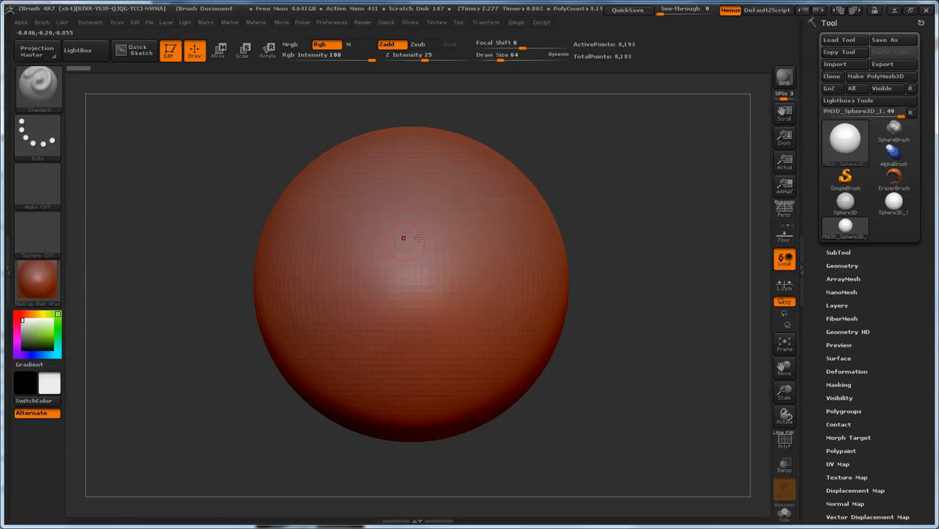
mouse_move(42, 291)
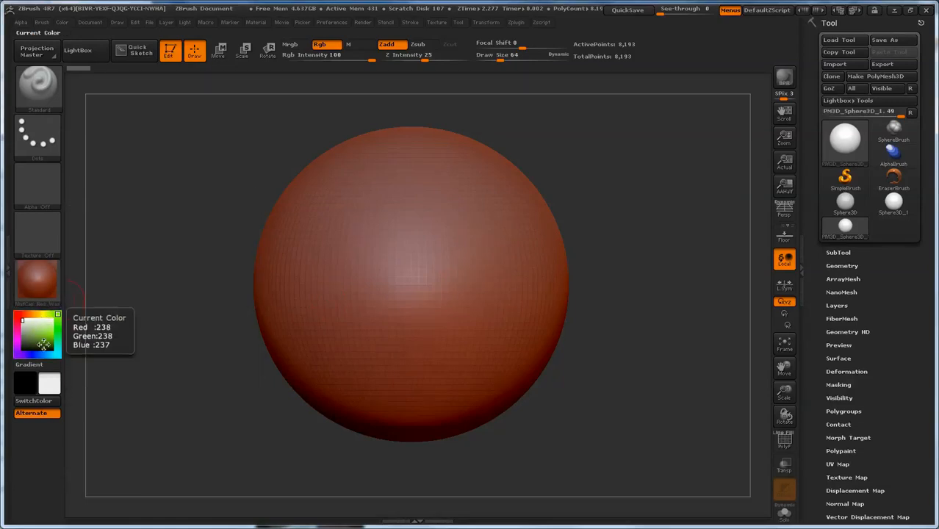
left_click(838, 252)
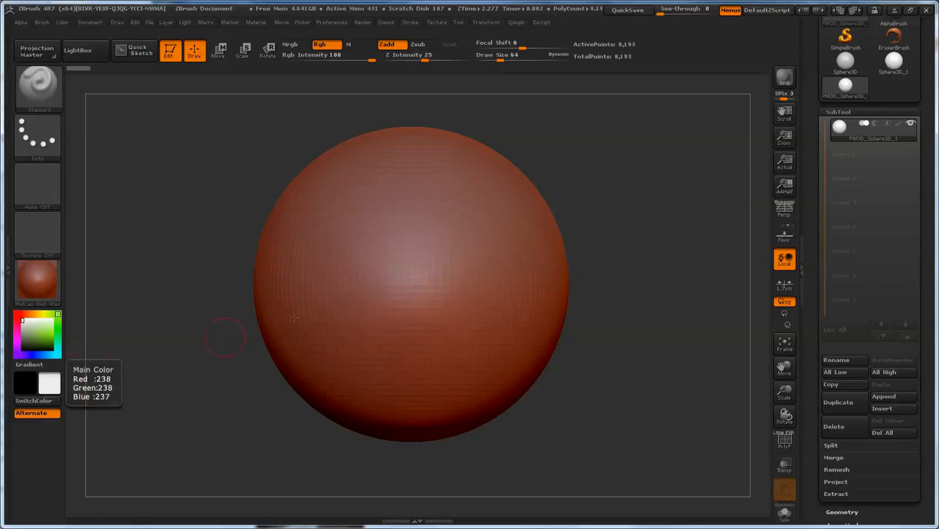
Step: Try olive, dark green, dark red and dark blue main colours on the sphere
left_click(37, 341)
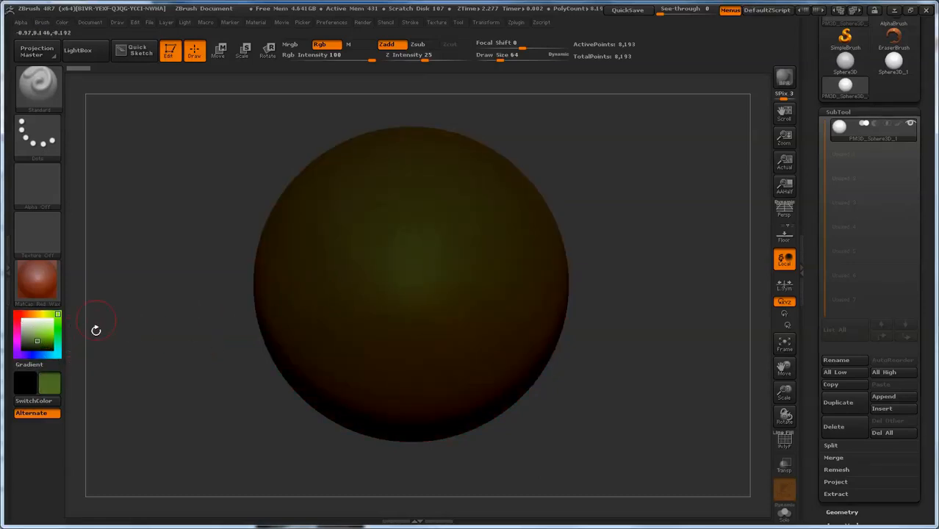
left_click(58, 327)
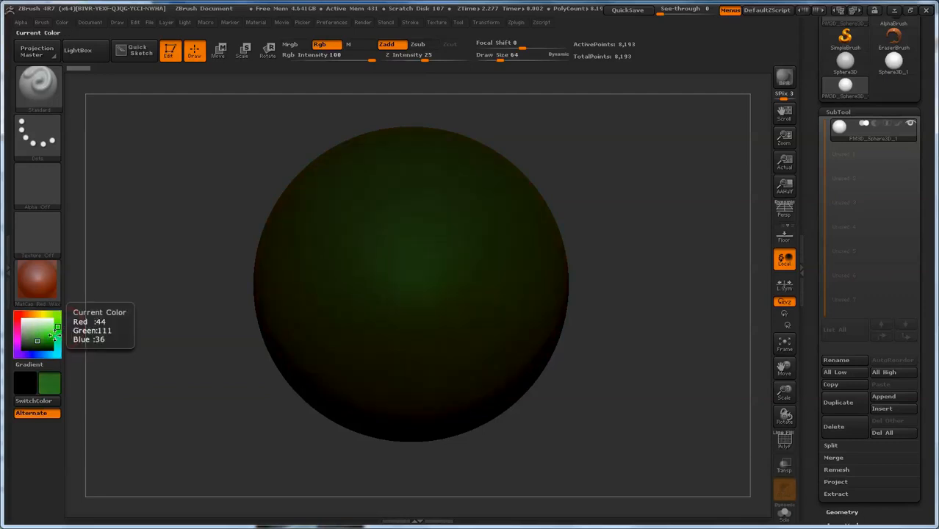
left_click(17, 315)
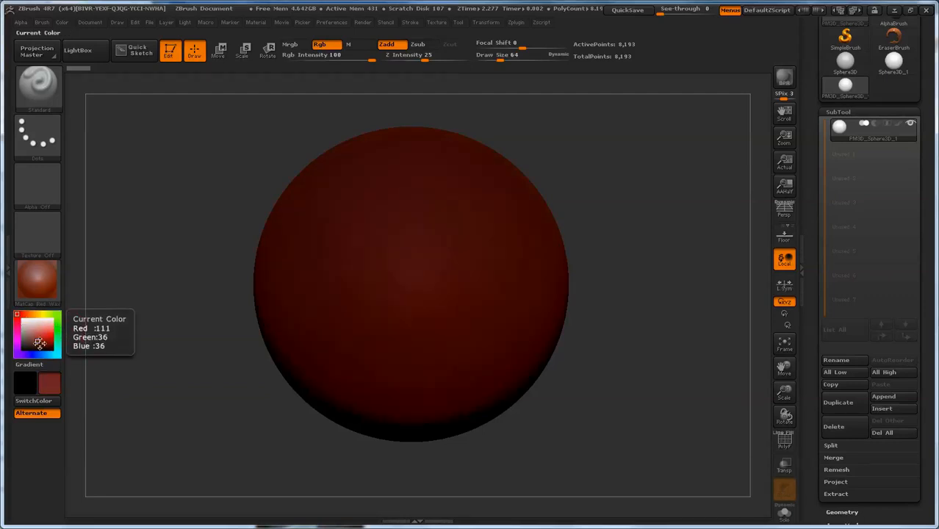
left_click(34, 355)
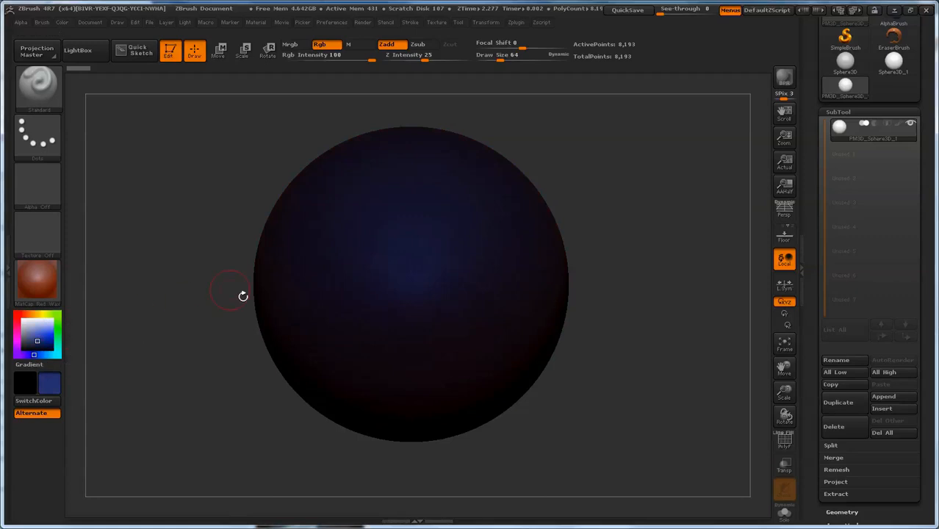
Step: Return the main colour to near white and change the sphere's material to SkinShade4
left_click(22, 320)
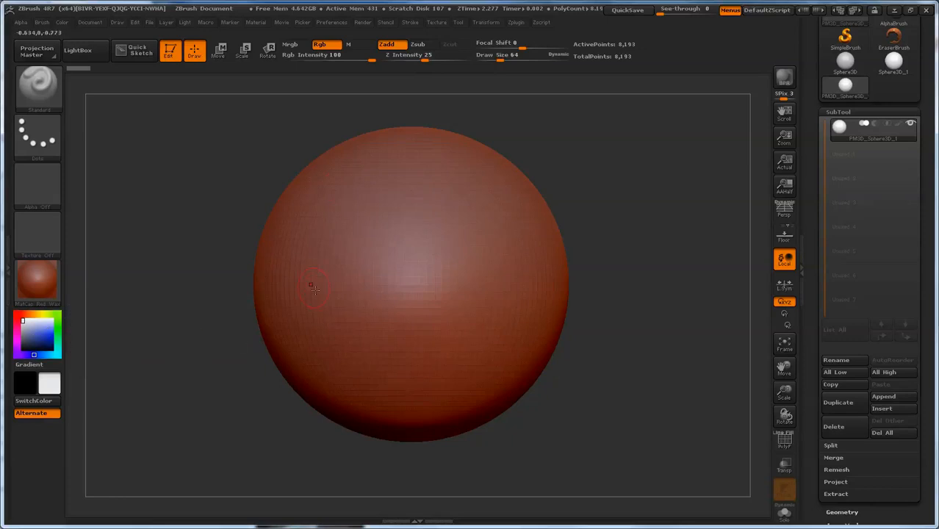
left_click(46, 283)
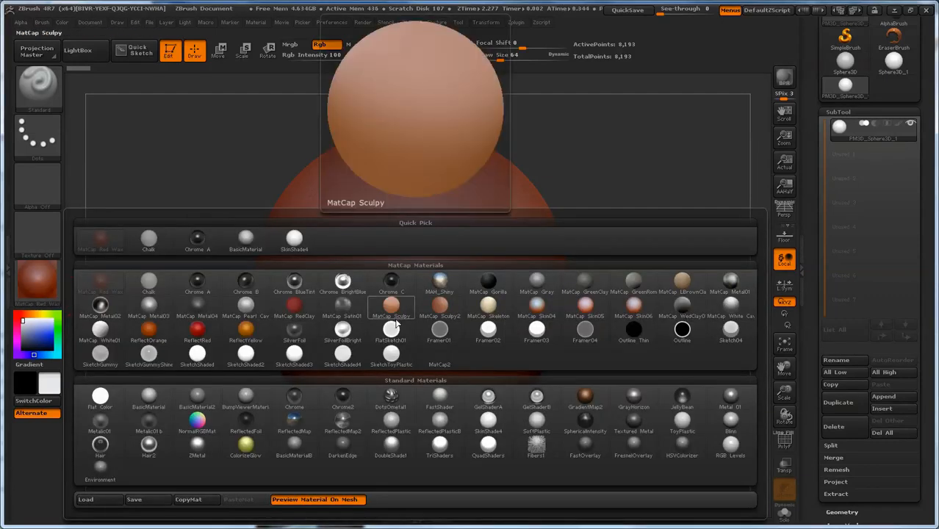
left_click(493, 425)
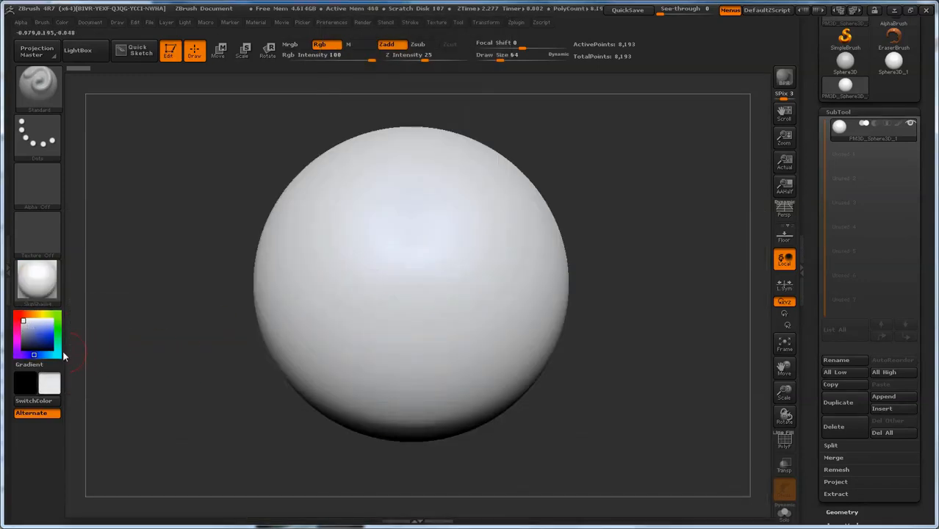
Step: Try a bright green main colour on the SkinShade4 sphere and set the colour back to white
left_click(59, 326)
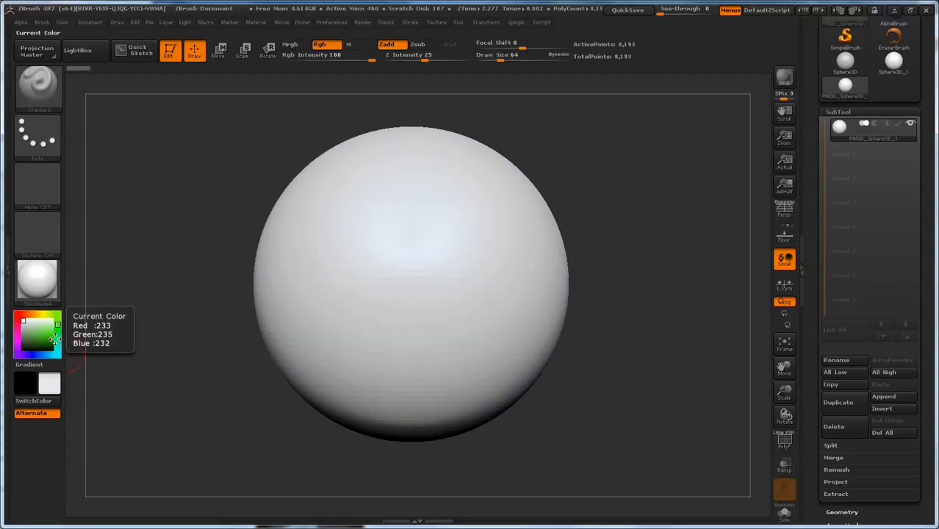
left_click(49, 332)
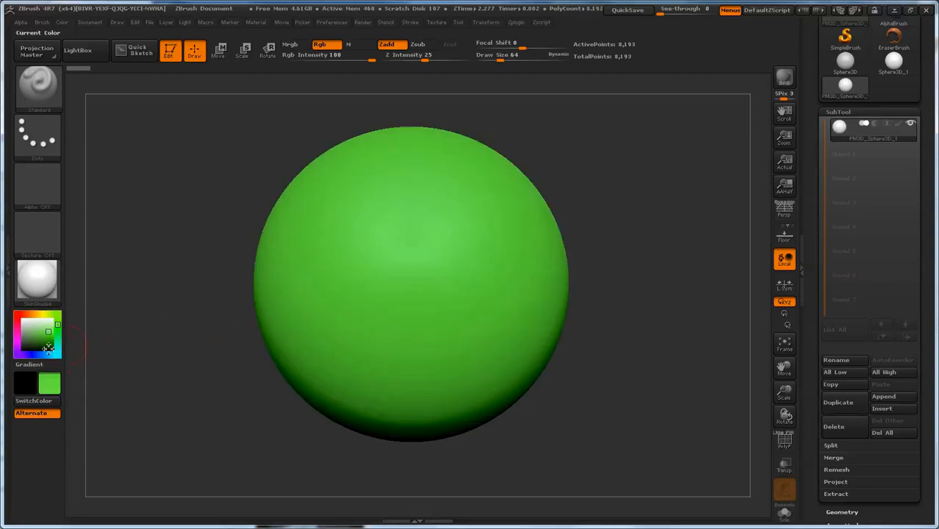
left_click(24, 322)
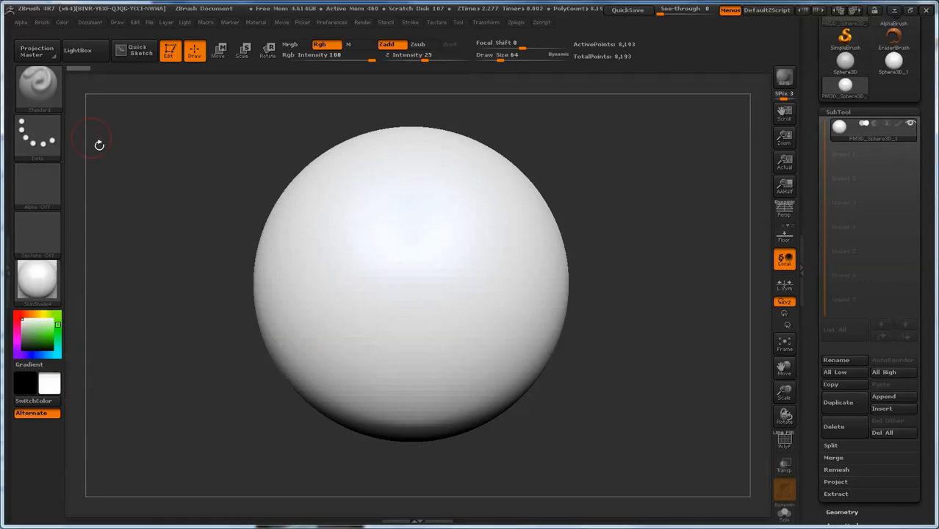
Step: Fill the sphere with white using FillObject, inspect its SubTool entry, and undo the fill
left_click(63, 23)
left_click(63, 23)
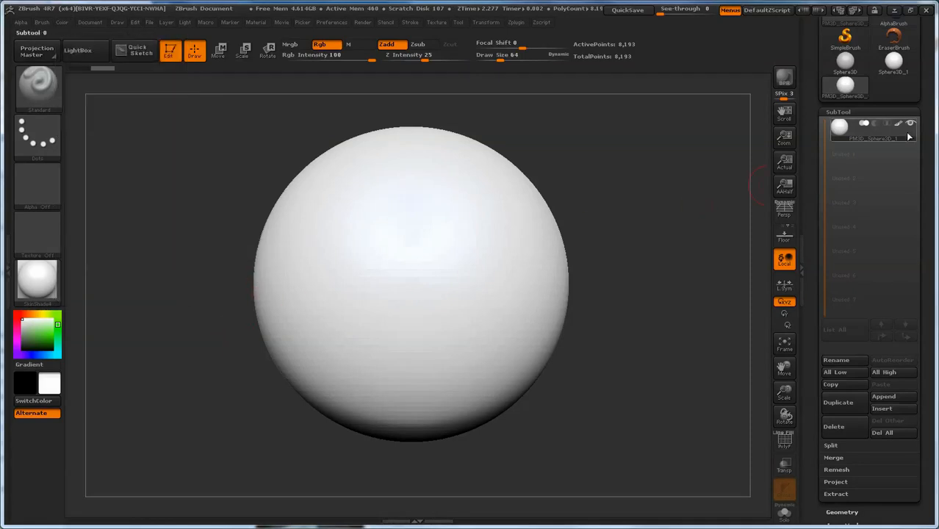
mouse_move(900, 129)
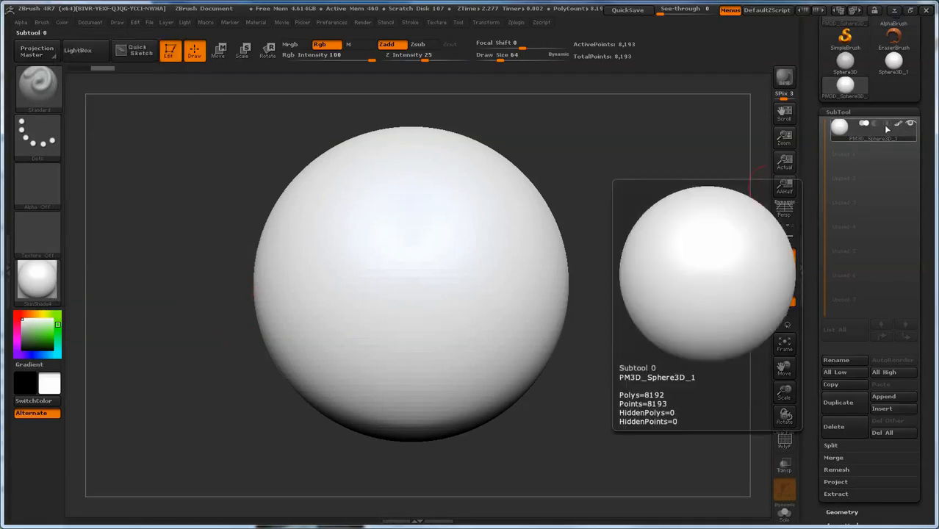
key("ctrl")
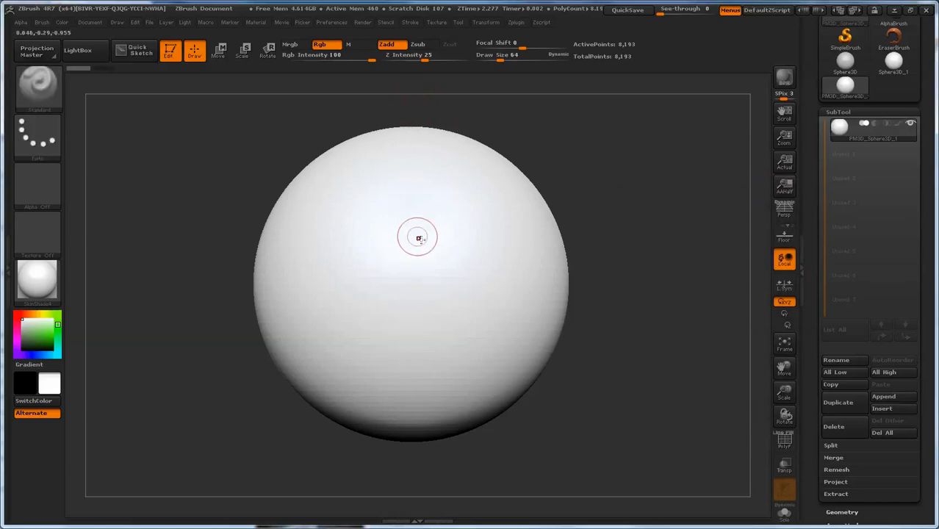
Step: Preview a dark green main colour on the unfilled sphere, then fill the sphere with near white using FillObject
left_click(38, 341)
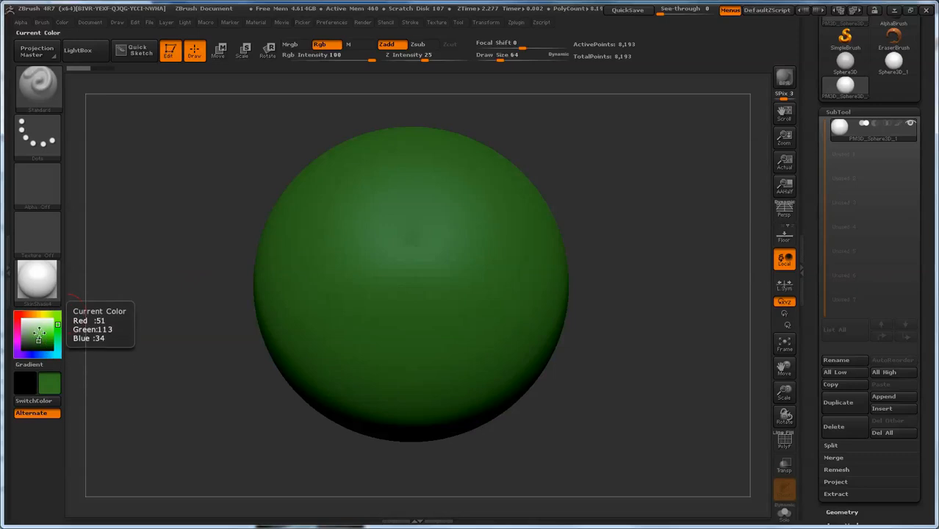
left_click(30, 326)
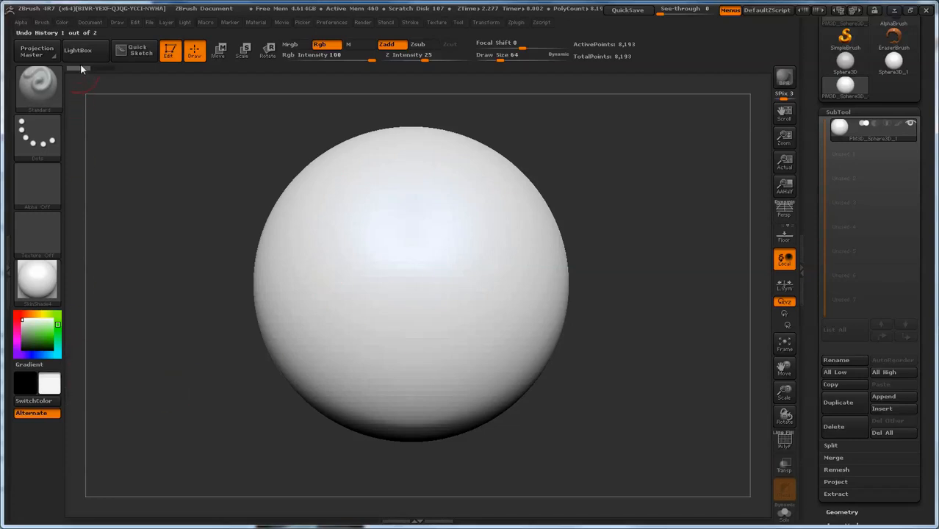
left_click(64, 23)
mouse_move(862, 127)
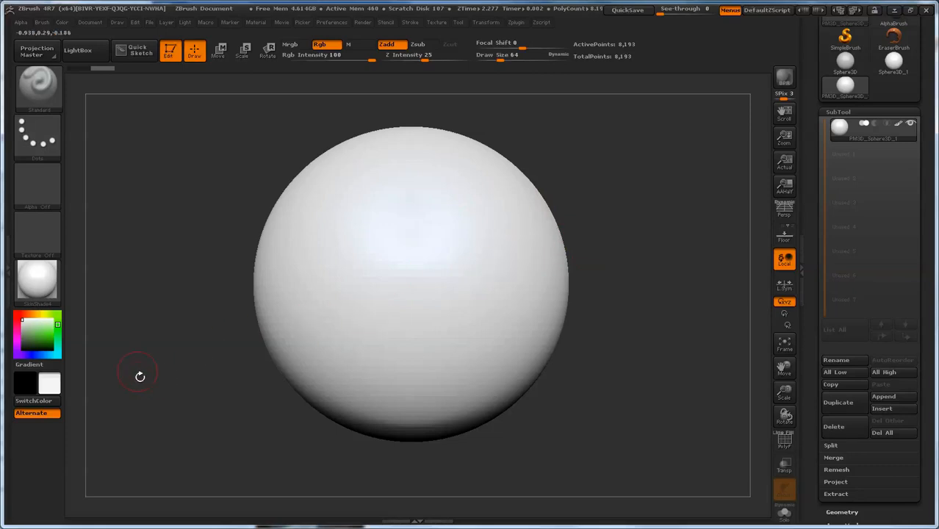
Step: Test green, magenta and light green main colours against the filled sphere, ending on green, RGB 91, 157, 25
left_click(42, 337)
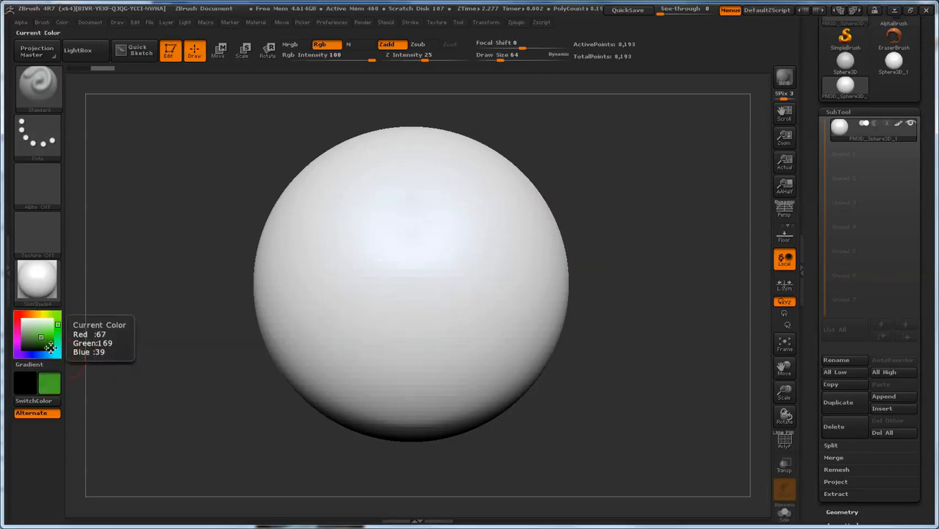
left_click(20, 317)
left_click(17, 338)
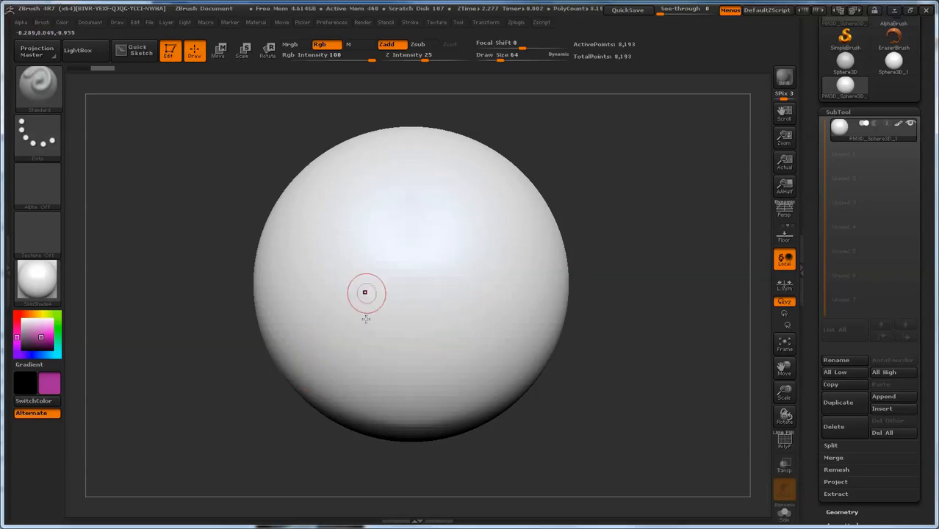
left_click(50, 344)
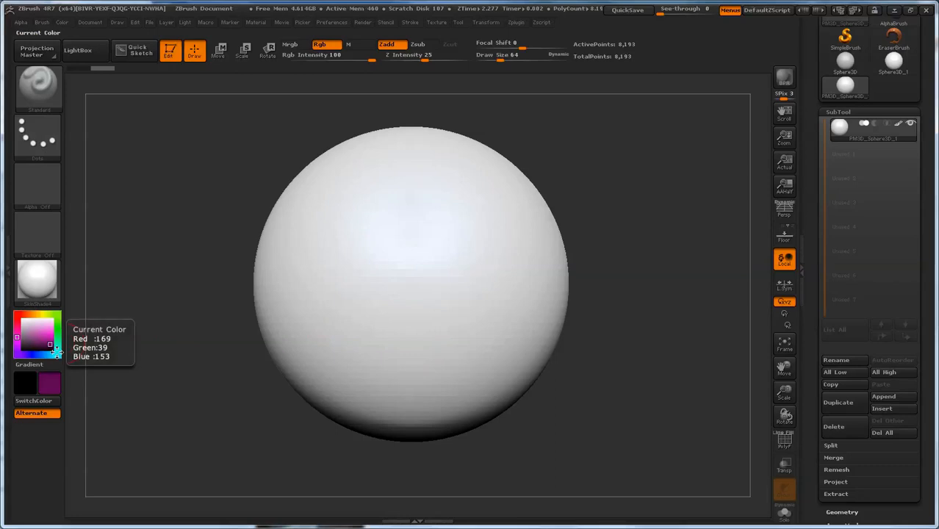
left_click(51, 328)
left_click(58, 315)
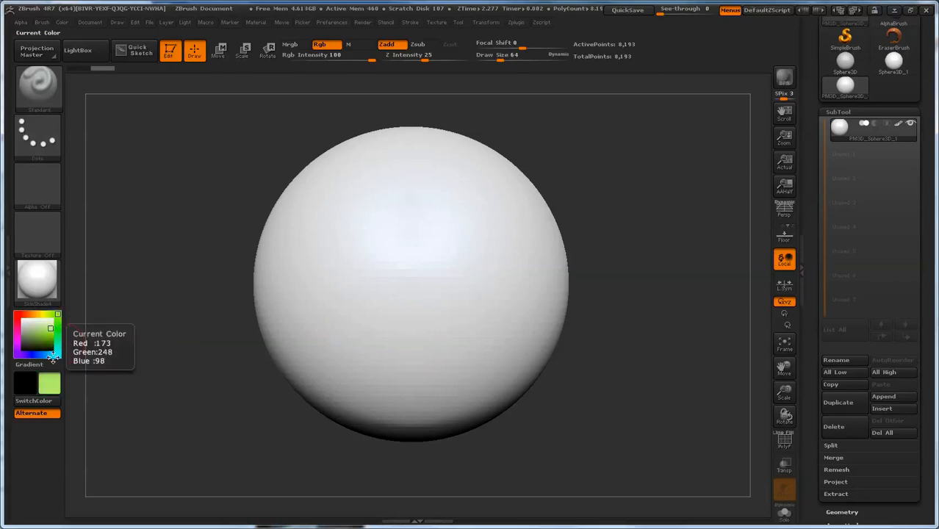
left_click(44, 339)
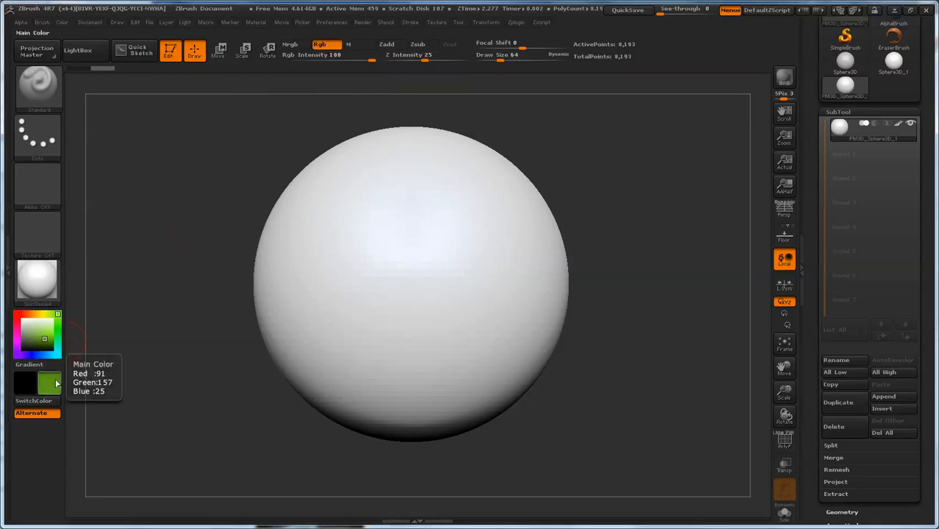
Step: Compare the Mrgb and M channels, then paint a wavy green test stroke with Rgb only and undo it
left_click(290, 45)
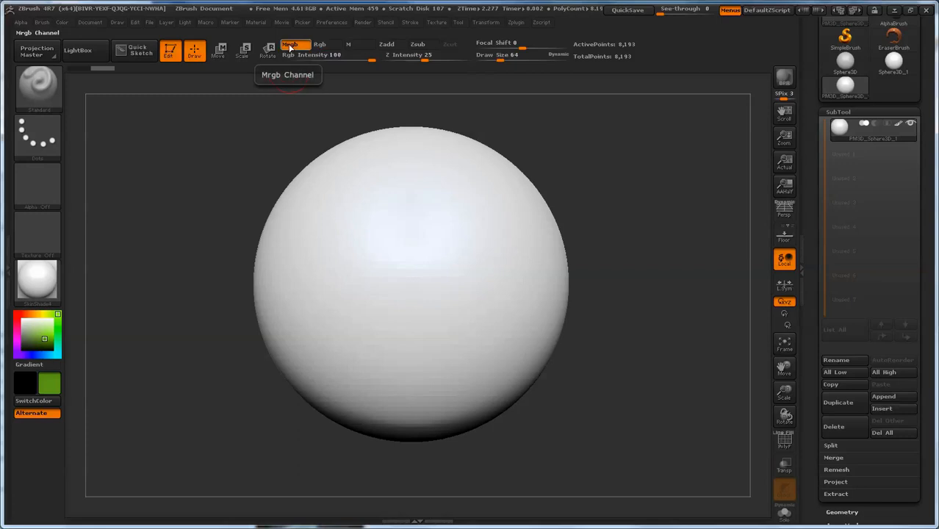
left_click(349, 46)
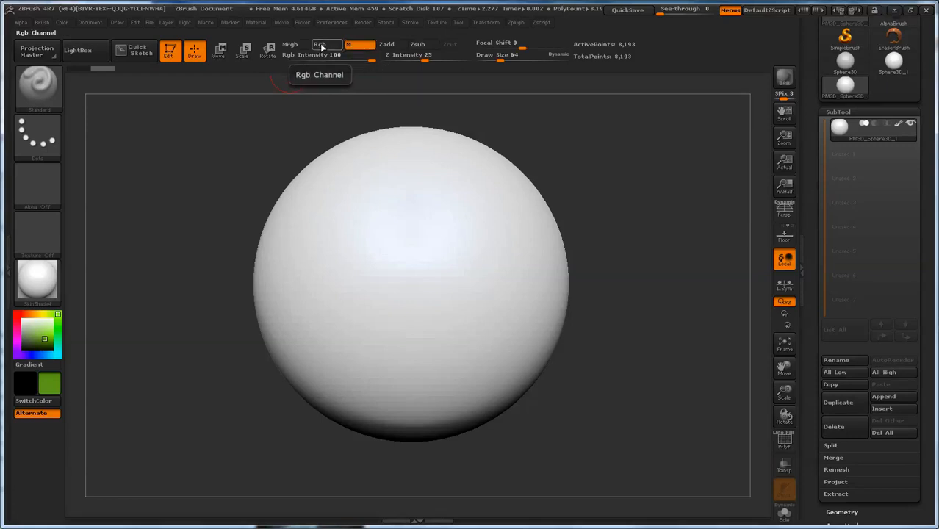
left_click(321, 45)
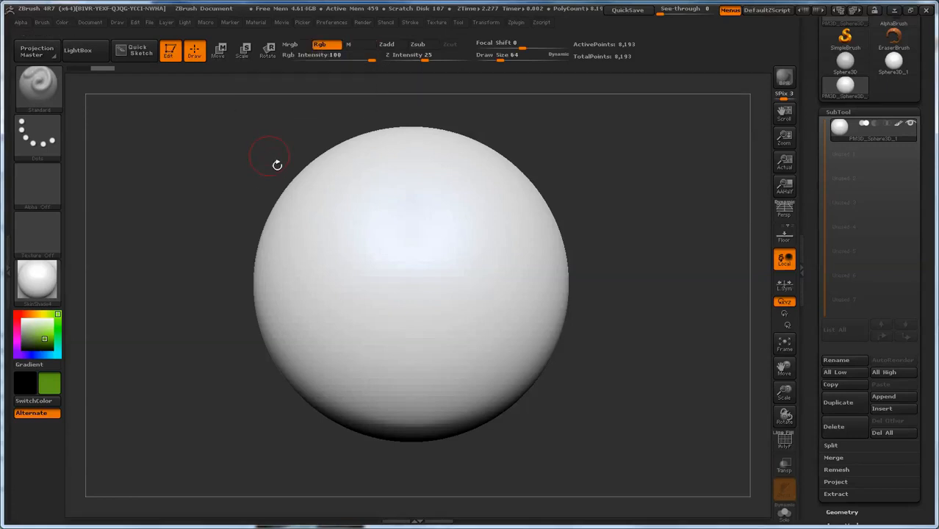
mouse_move(351, 192)
left_mouse_down()
mouse_move(328, 185)
mouse_move(353, 185)
mouse_move(476, 239)
mouse_move(502, 312)
left_mouse_up()
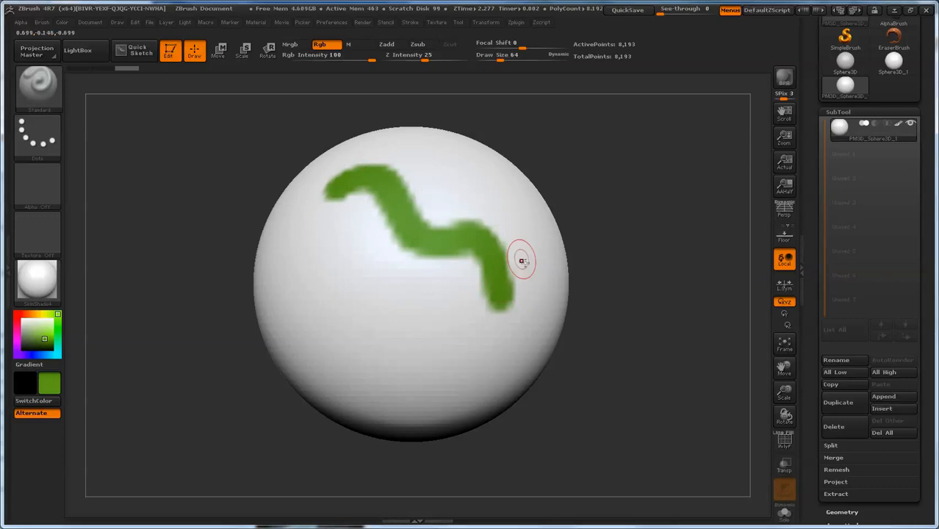
key("ctrl+z")
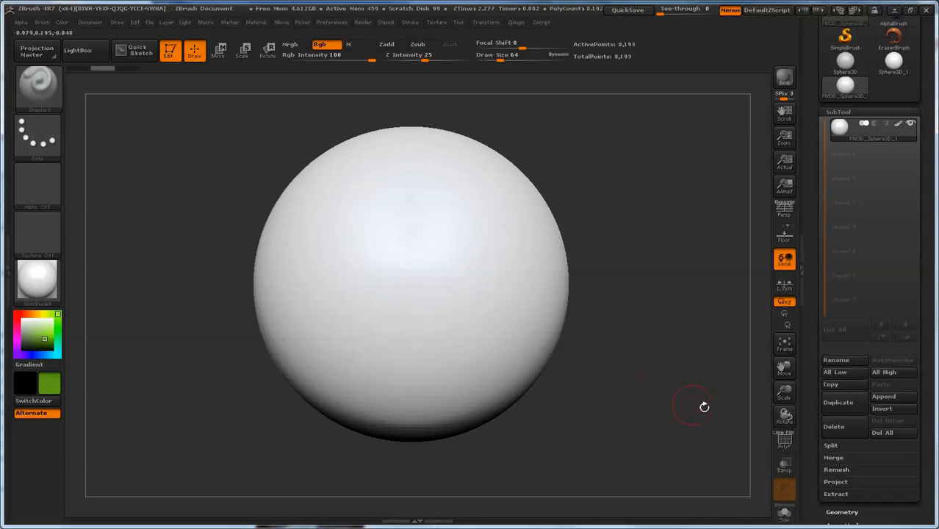
Step: Display the sphere's polyframe and divide its geometry four times to reach subdivision level 5
left_click(783, 441)
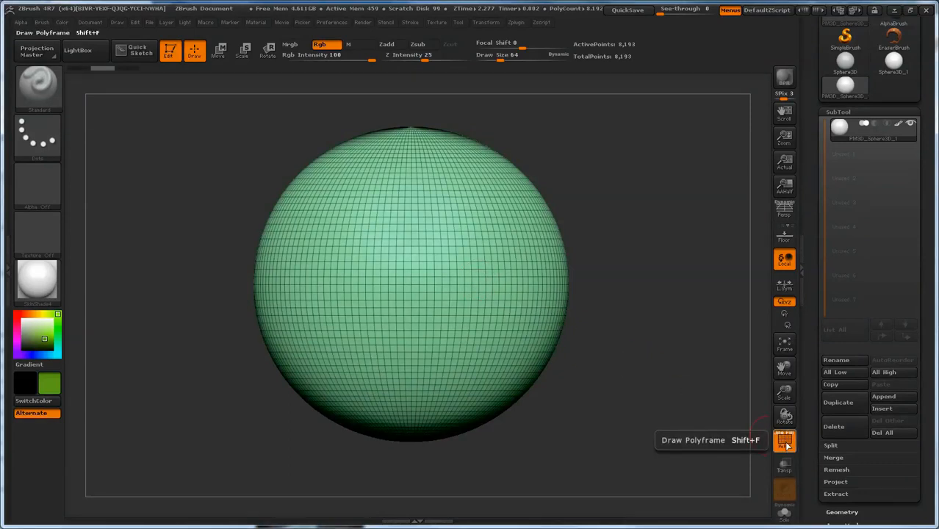
scroll(802, 325, "down", 5)
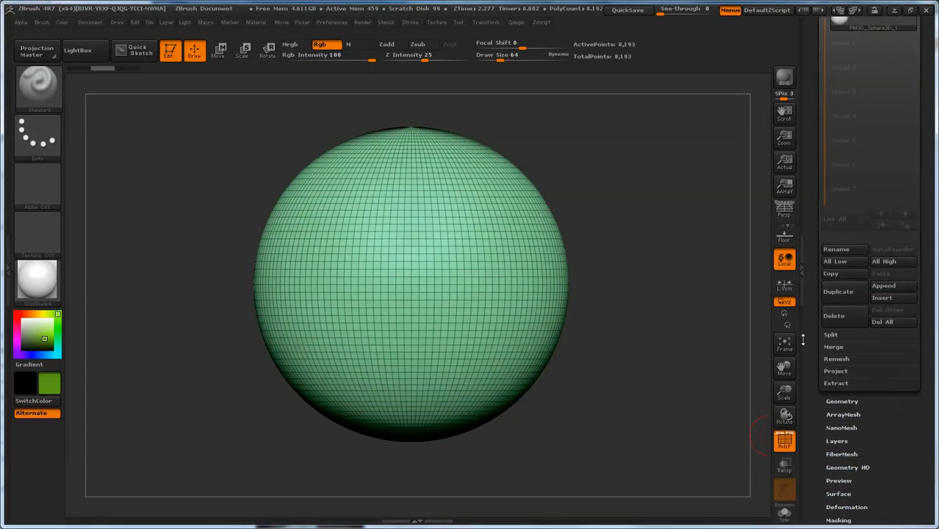
scroll(802, 326, "down", 1)
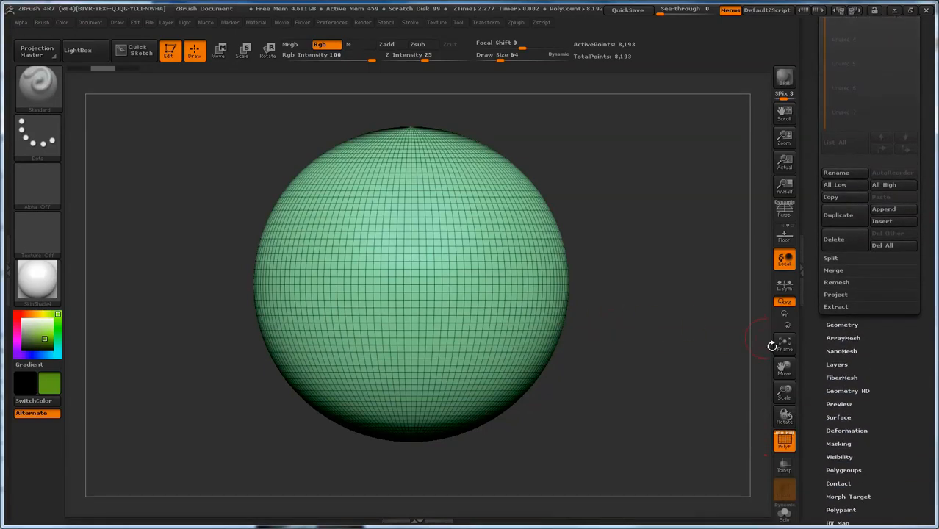
left_click(843, 326)
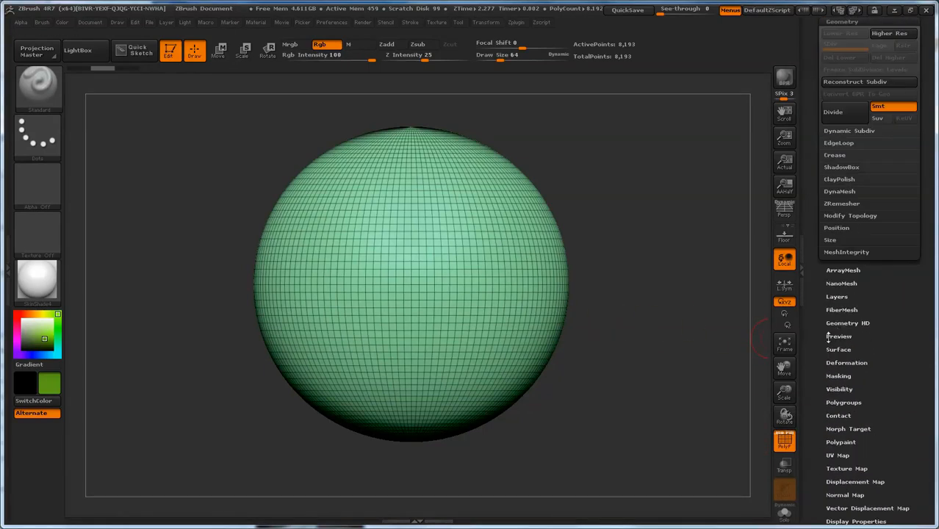
scroll(812, 259, "up", 6)
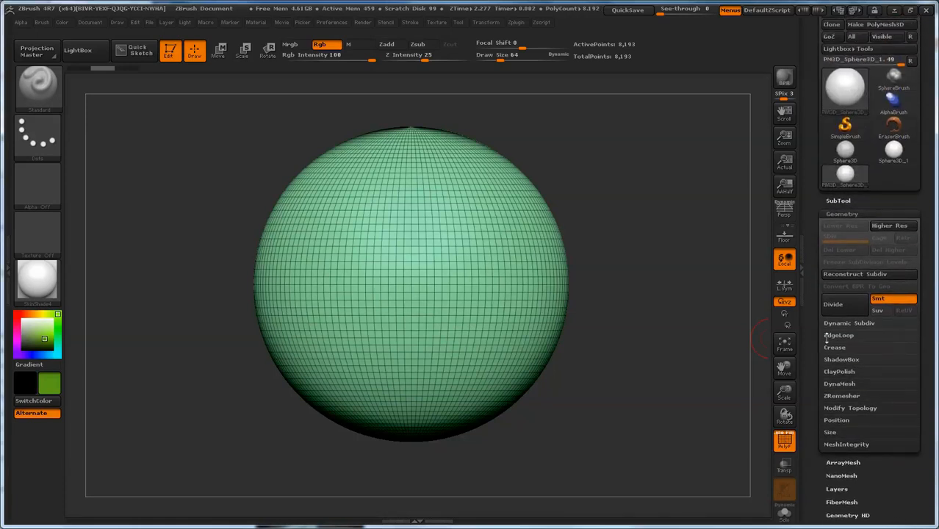
left_click(847, 307)
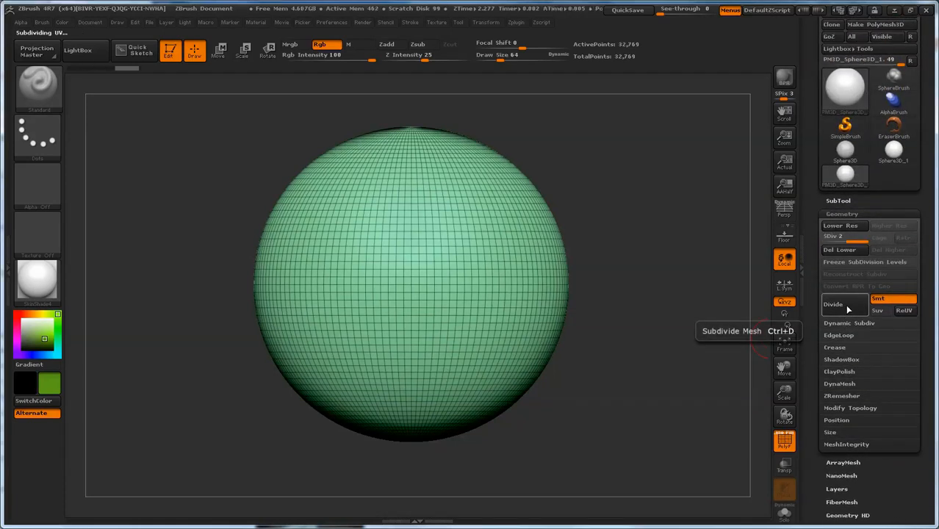
left_click(848, 308)
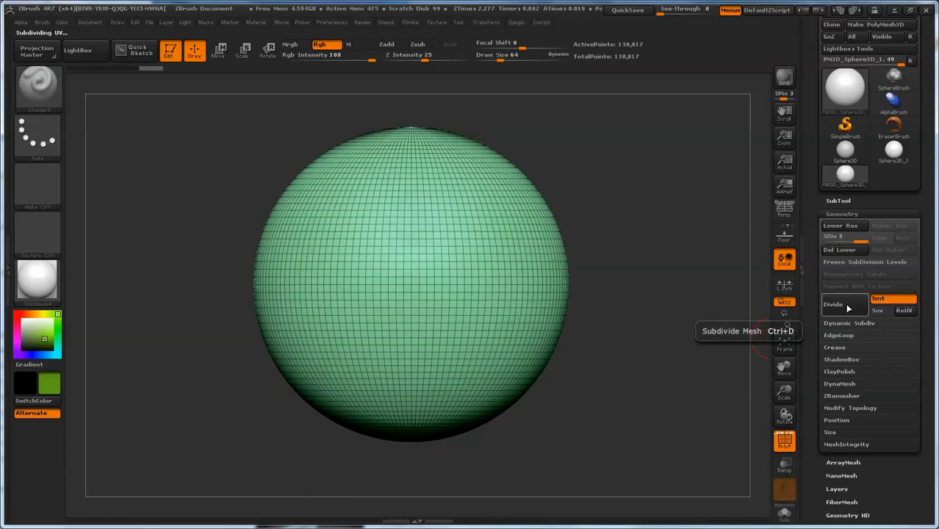
left_click(848, 308)
left_click(848, 308)
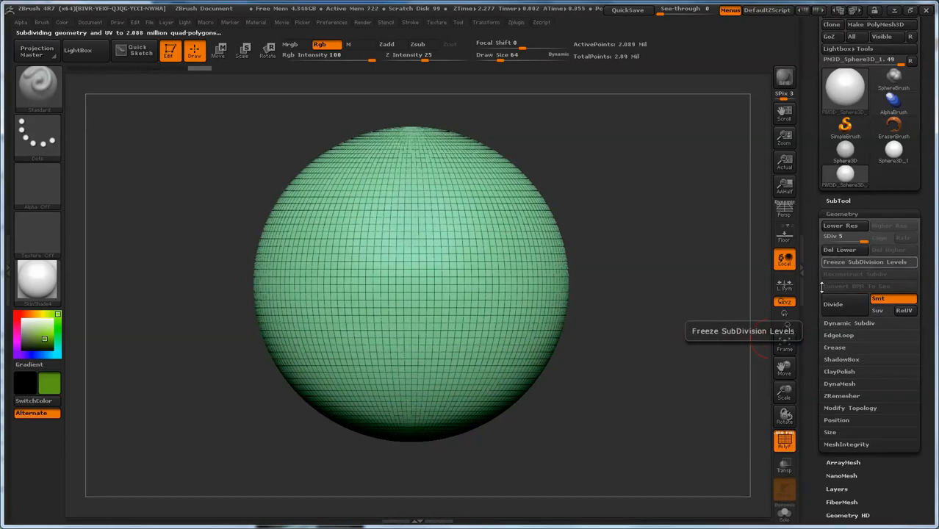
Step: Examine the subdivided sphere with and without its wireframe, ending with the polyframe display off
left_click(785, 441)
left_click(785, 441)
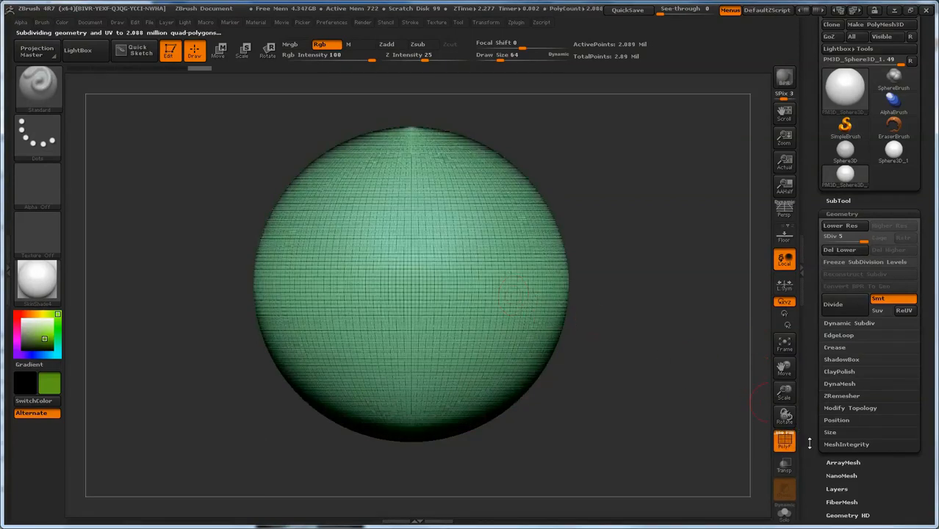
left_click(785, 442)
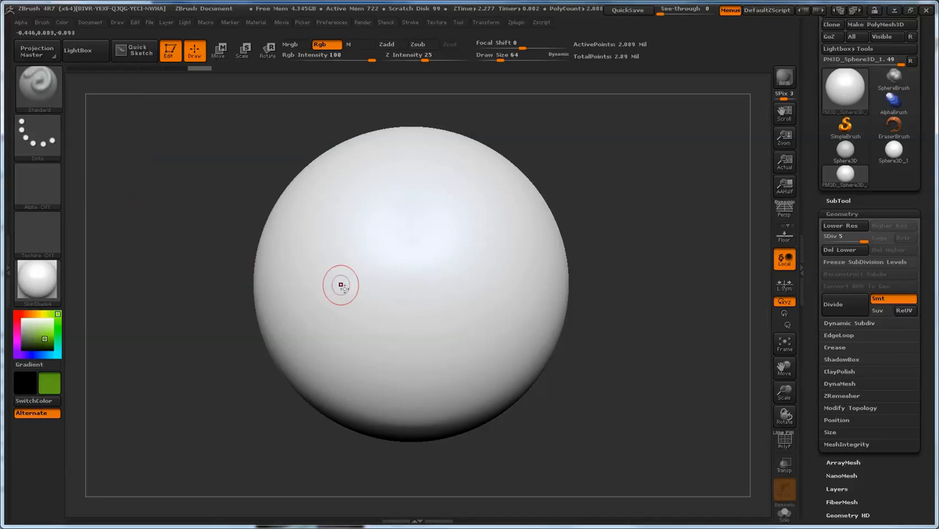
Step: Paint three wavy green strokes one below another at Rgb Intensity 100, 25 and 4 to compare opacity
mouse_move(329, 210)
left_mouse_down()
mouse_move(362, 198)
mouse_move(506, 266)
mouse_move(516, 252)
left_mouse_up()
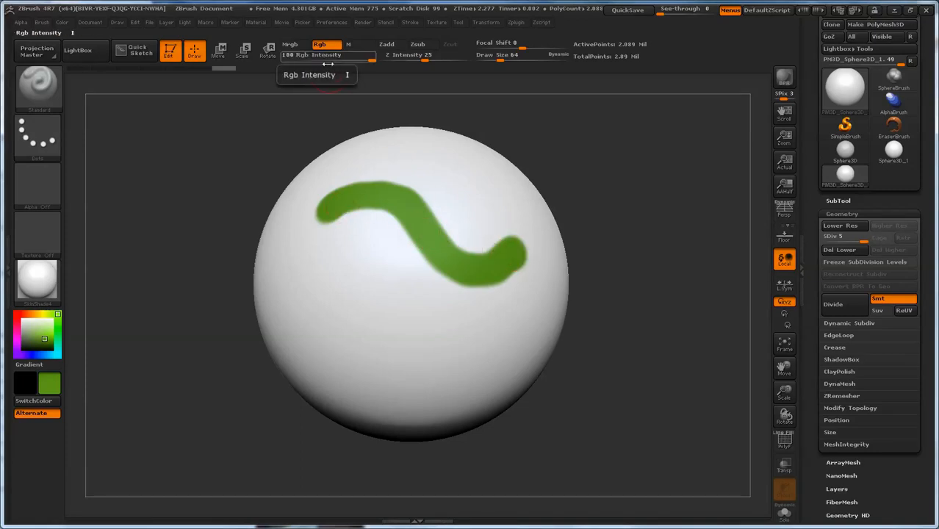
left_click_drag(373, 63, 329, 64)
mouse_move(321, 258)
left_mouse_down()
mouse_move(388, 267)
mouse_move(426, 303)
mouse_move(519, 324)
left_mouse_up()
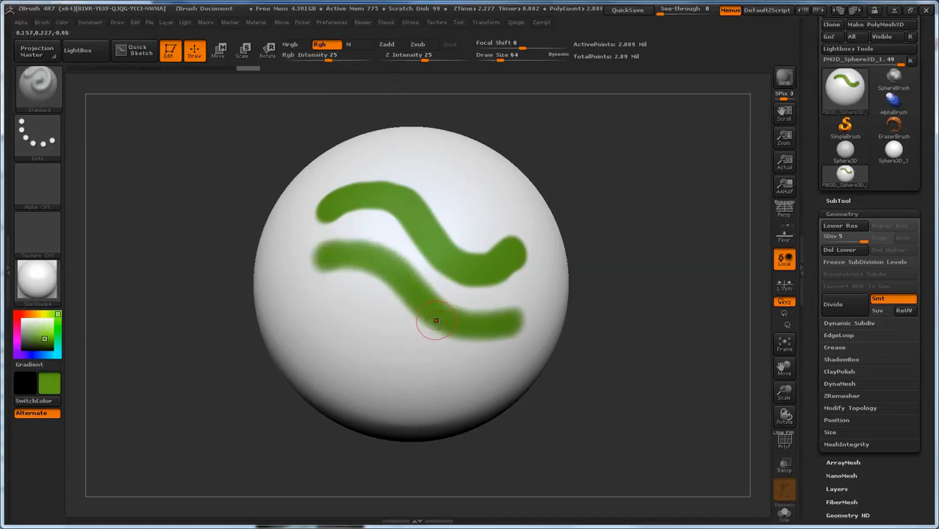
left_click_drag(329, 61, 301, 61)
mouse_move(327, 305)
left_mouse_down()
mouse_move(408, 357)
mouse_move(512, 381)
left_mouse_up()
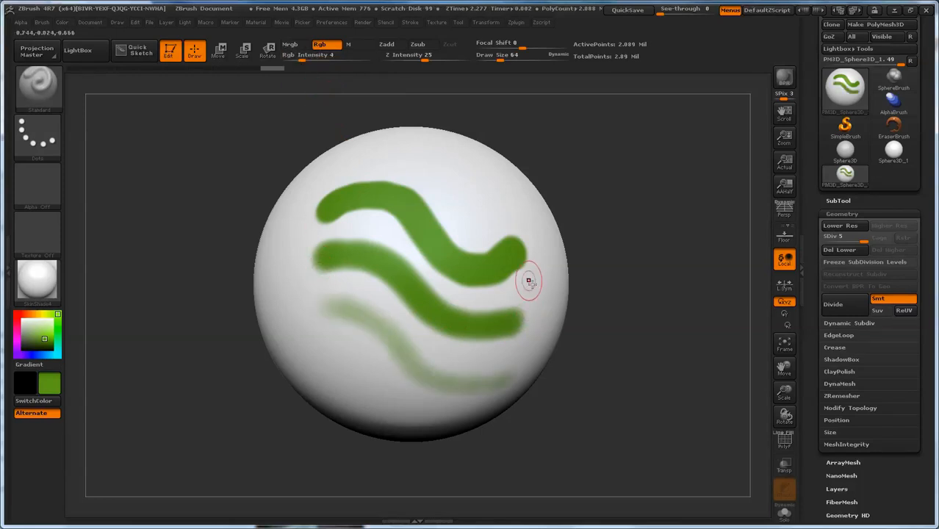
Step: Undo the three green comparison strokes on the sphere
key("ctrl")
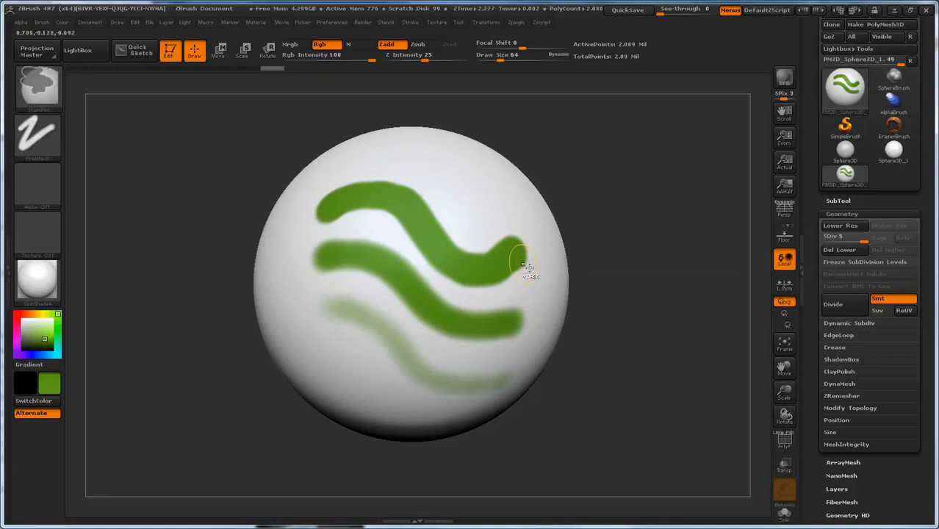
key("ctrl+z")
key("ctrl+z")
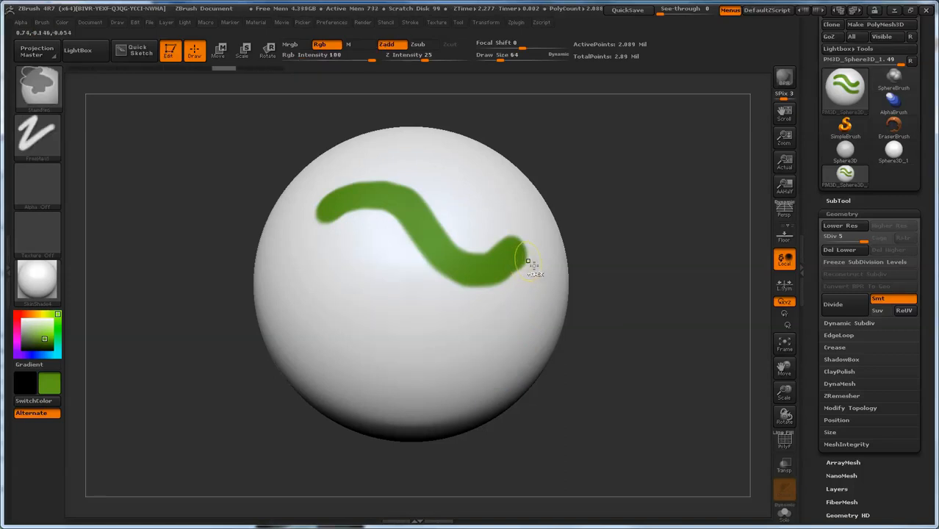
key("ctrl+z")
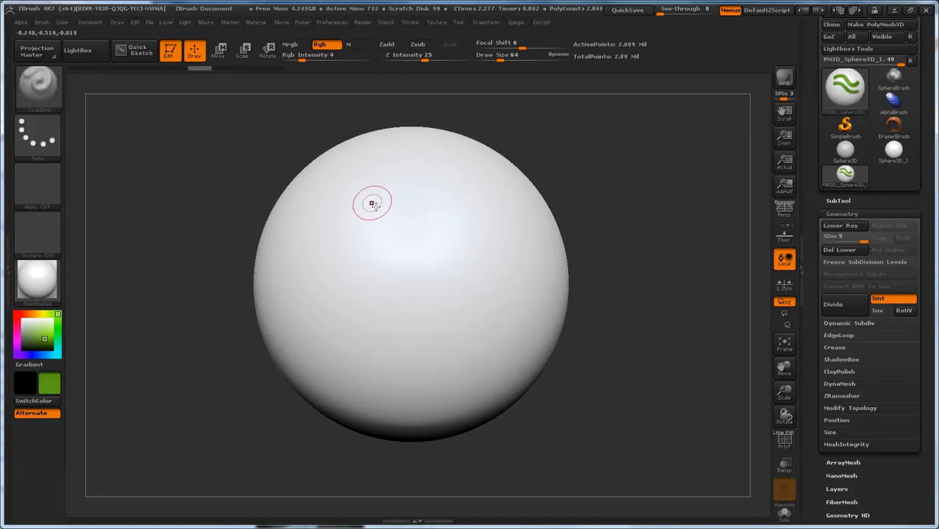
Step: Set the brush to Alpha 11 with the DragRect stroke, and undo the faint test stamp
left_click(41, 180)
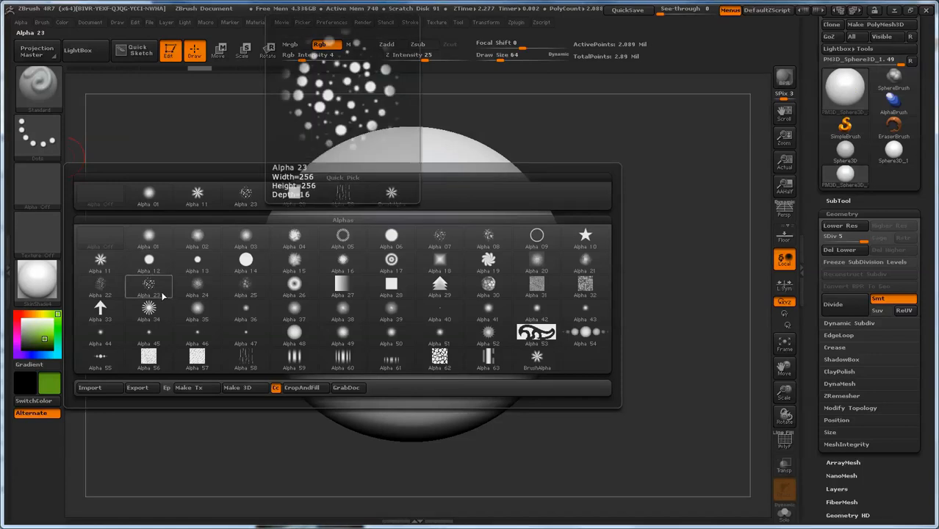
left_click(101, 260)
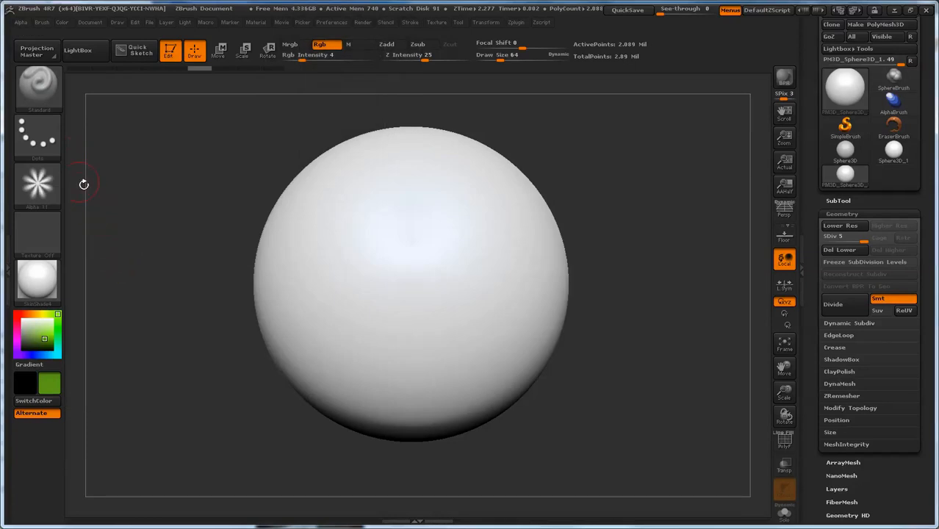
left_click(51, 139)
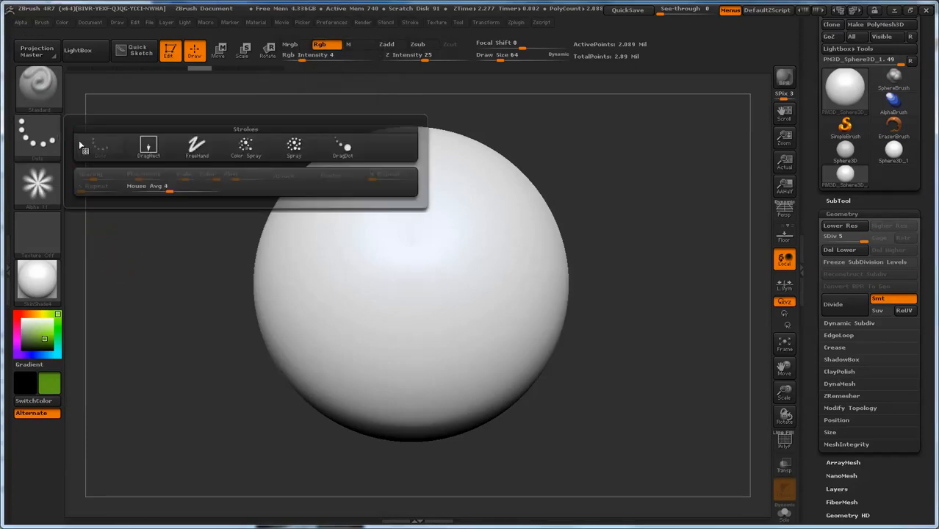
left_click(149, 148)
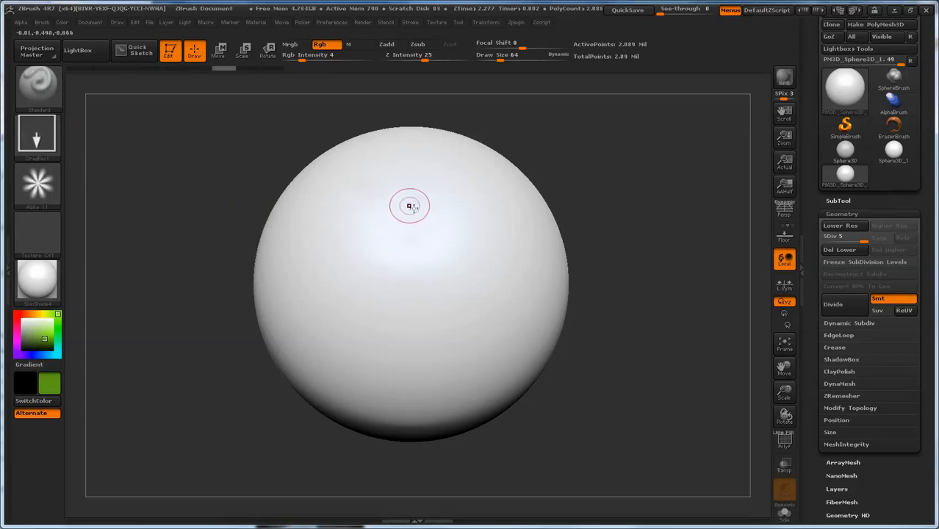
key("ctrl+z")
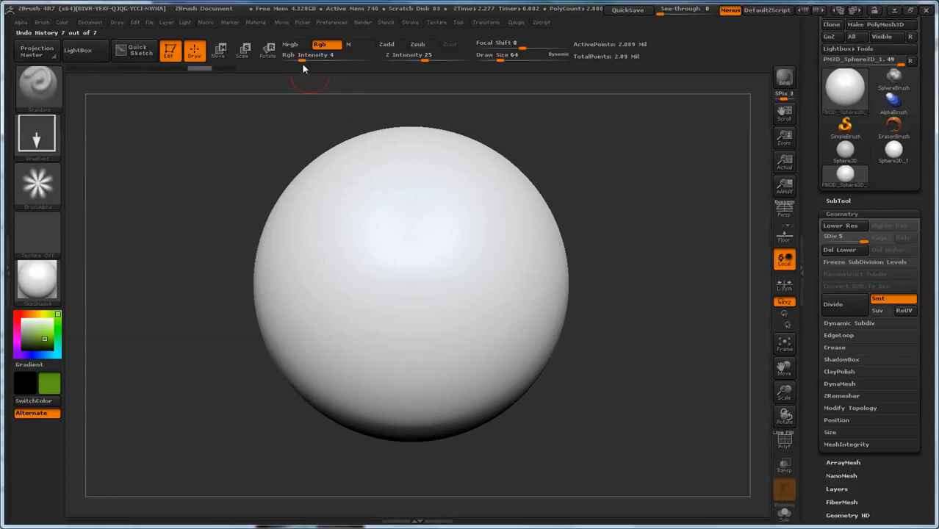
Step: Raise Rgb Intensity to 39 and stamp three green star shapes on the sphere's upper half
left_click_drag(303, 60, 347, 64)
left_click_drag(389, 221, 390, 222)
left_click_drag(470, 275, 430, 277)
left_click_drag(369, 244, 363, 301)
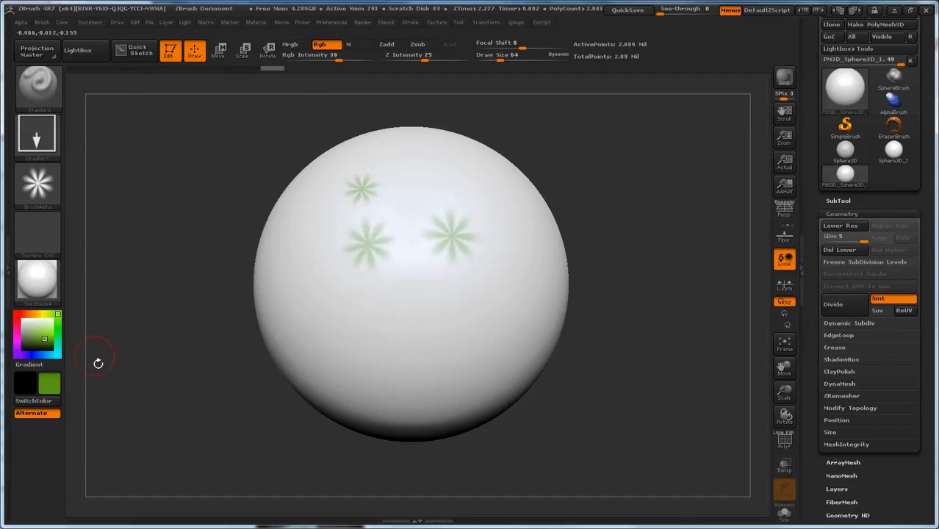
Step: Change the main colour to reddish brown and stamp two star shapes below the green ones
left_click(28, 315)
left_click_drag(342, 271, 361, 324)
left_click_drag(450, 262, 463, 310)
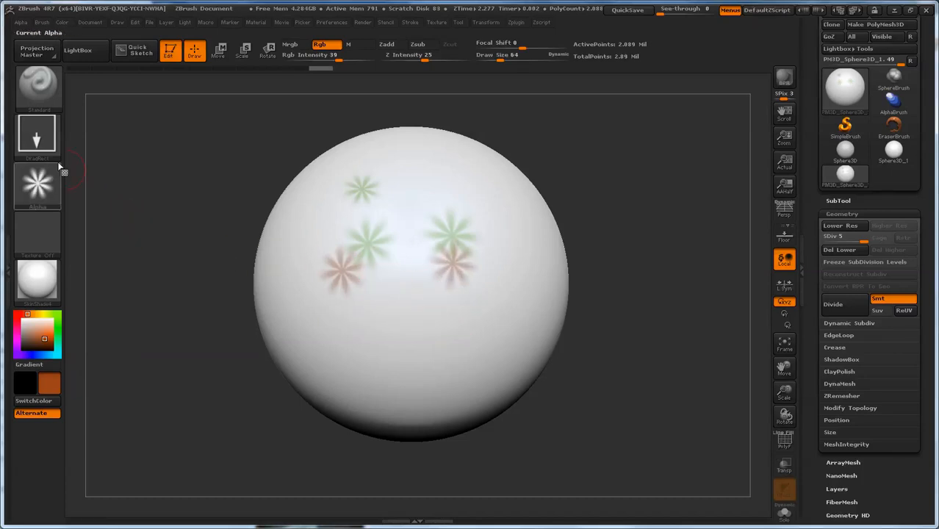
Step: Switch to the Spray stroke with Alpha 23 and spray two dense brown patches on the sphere's lower half
left_click(47, 130)
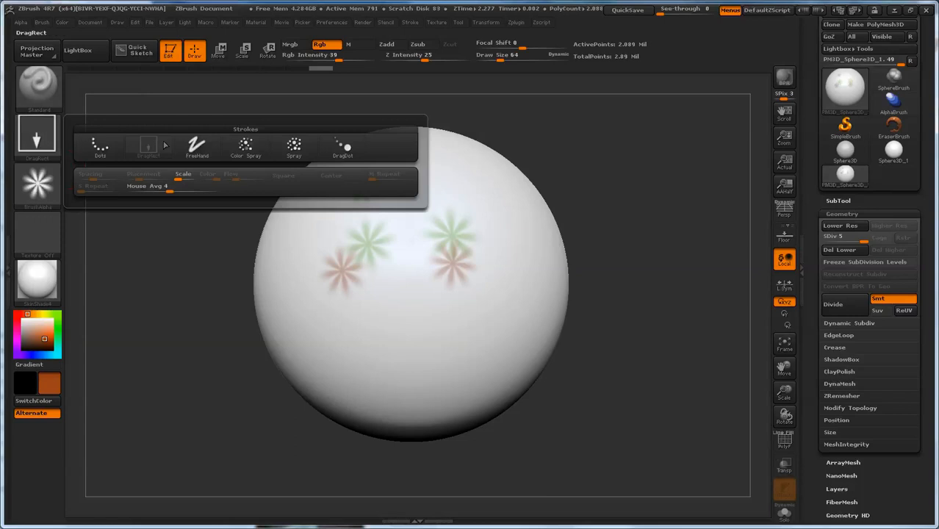
left_click(294, 147)
left_click(37, 184)
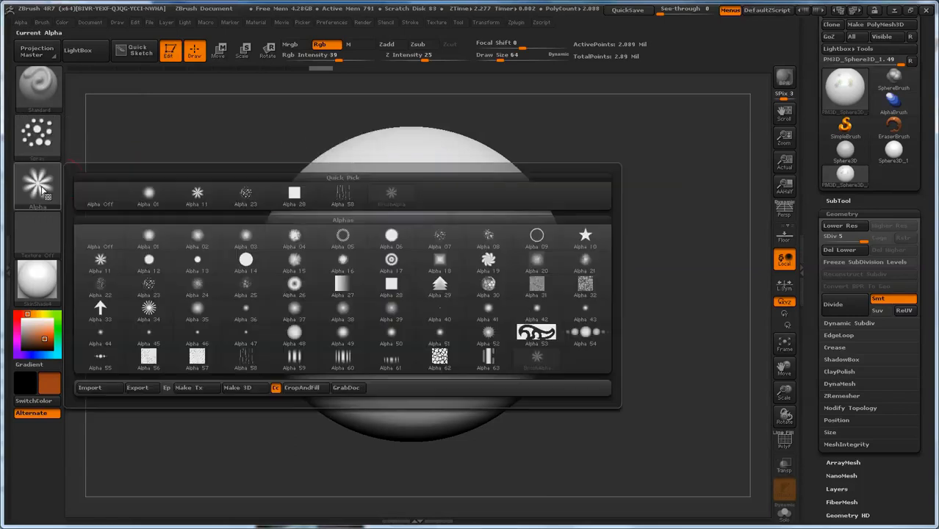
left_click(153, 291)
mouse_move(437, 309)
left_mouse_down()
mouse_move(450, 324)
mouse_move(419, 344)
mouse_move(384, 345)
left_mouse_up()
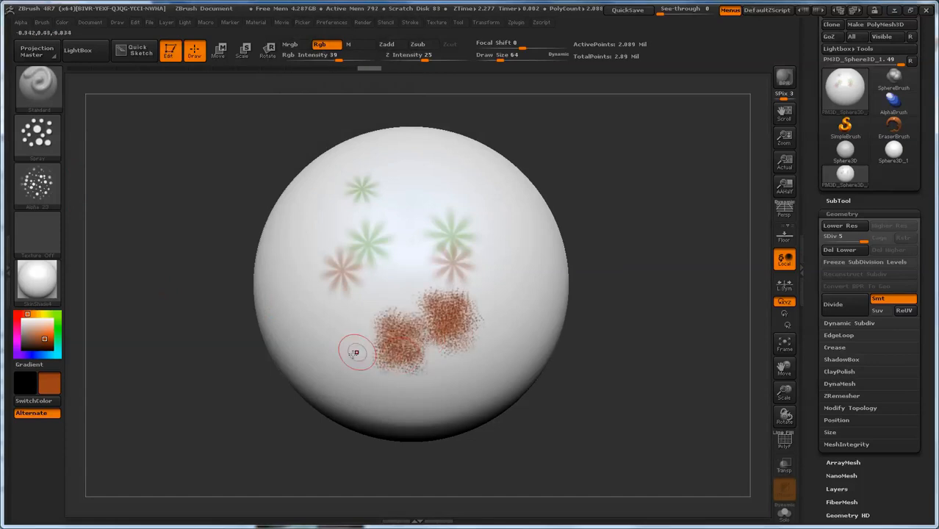
Step: Switch back to the DragRect stroke and stamp several brown Alpha 23 dot clusters around the existing star shapes
left_click(39, 133)
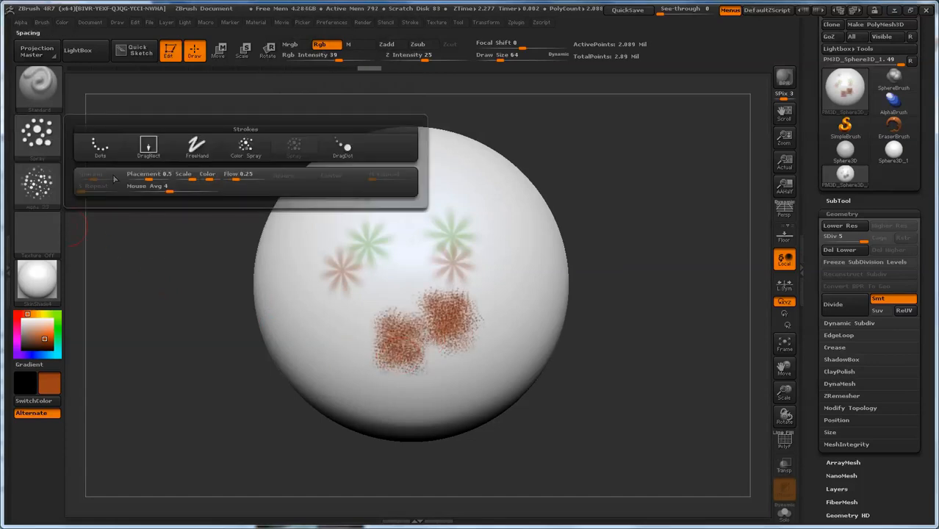
left_click(149, 146)
left_click_drag(447, 228, 522, 319)
left_click_drag(408, 280, 358, 320)
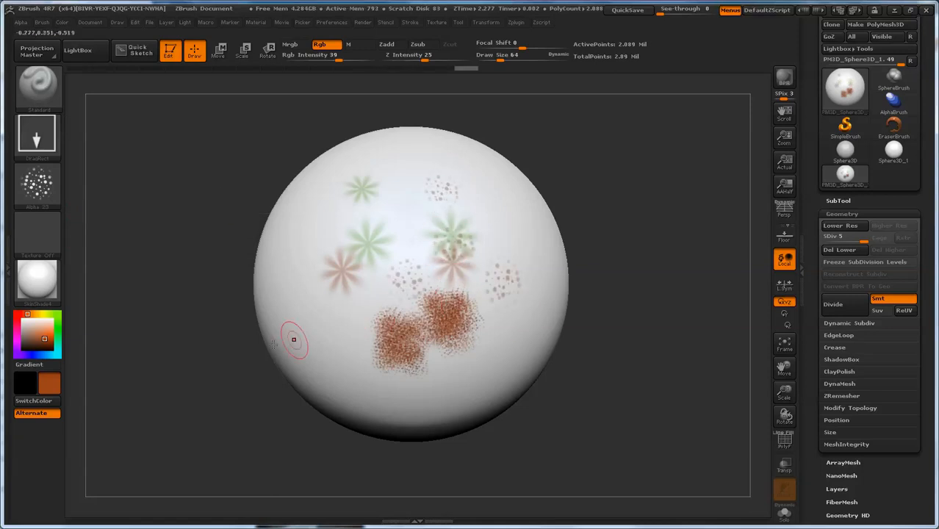
Step: Change the main colour to dark yellow and stamp several Alpha 23 dot clusters around the shapes on the sphere
left_click(39, 315)
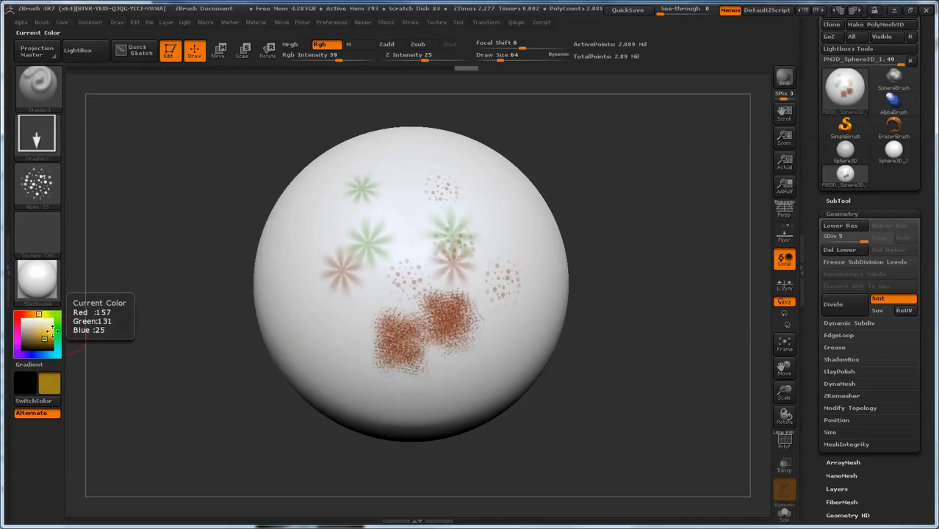
left_click(49, 341)
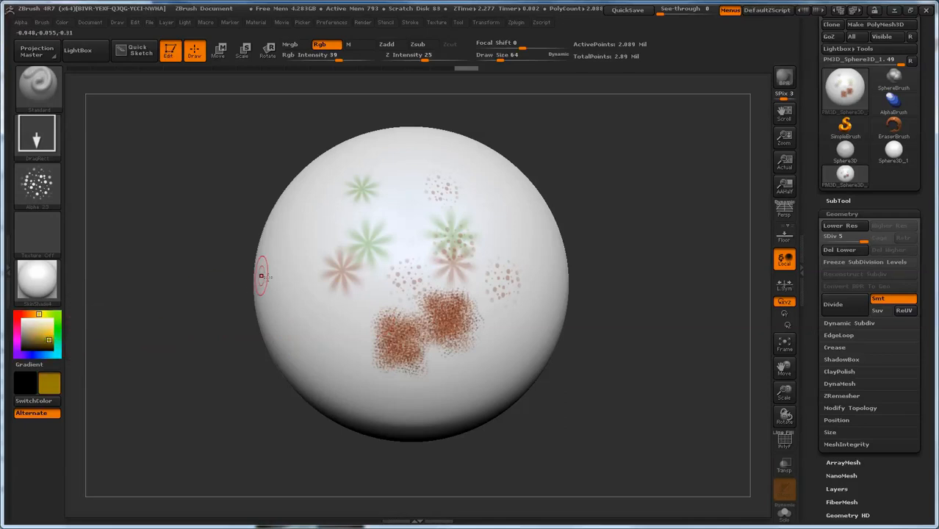
left_click(408, 210)
left_click(346, 215)
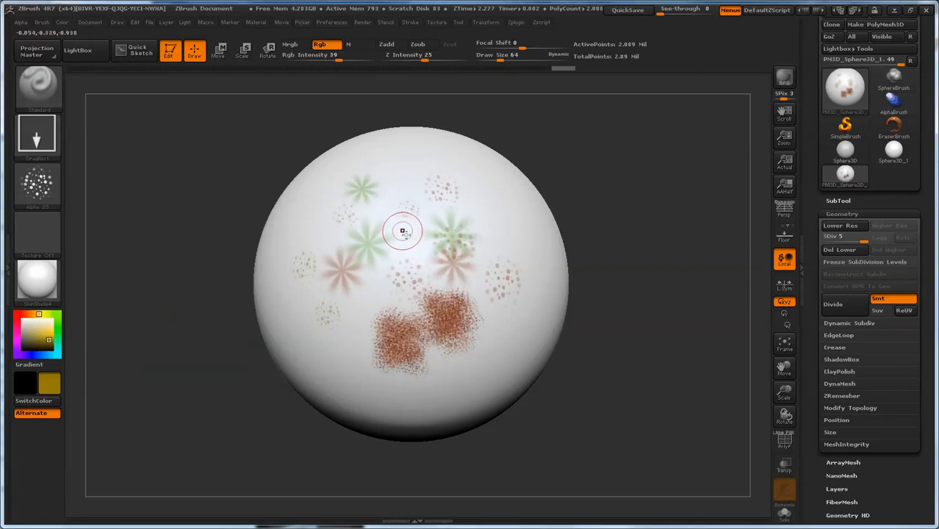
Step: Expand the SubTool section and look over the sphere's subtool and geometry settings
left_click(842, 204)
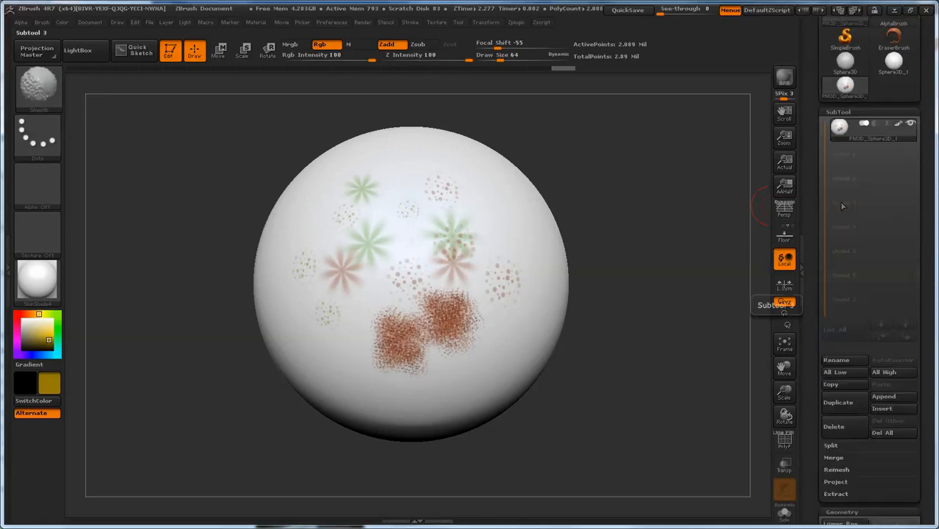
left_click_drag(820, 500, 807, 465)
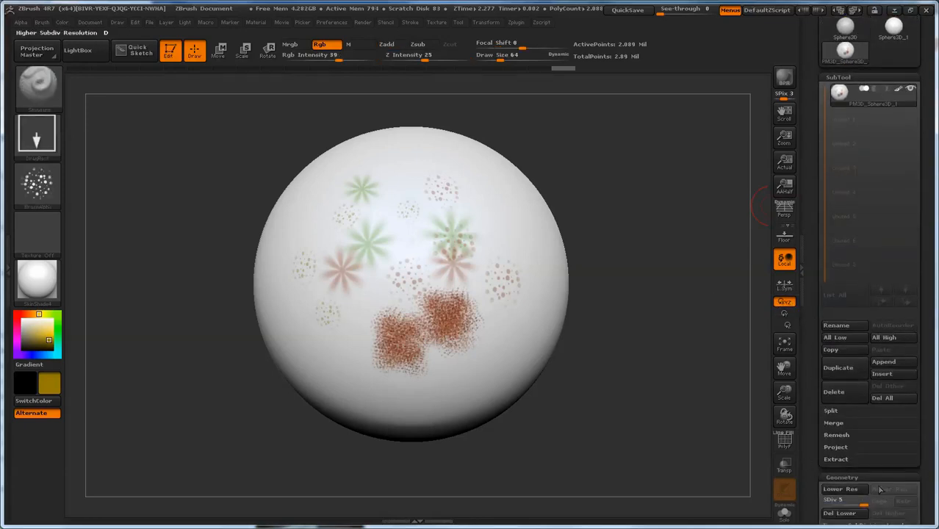
left_click_drag(813, 346, 814, 410)
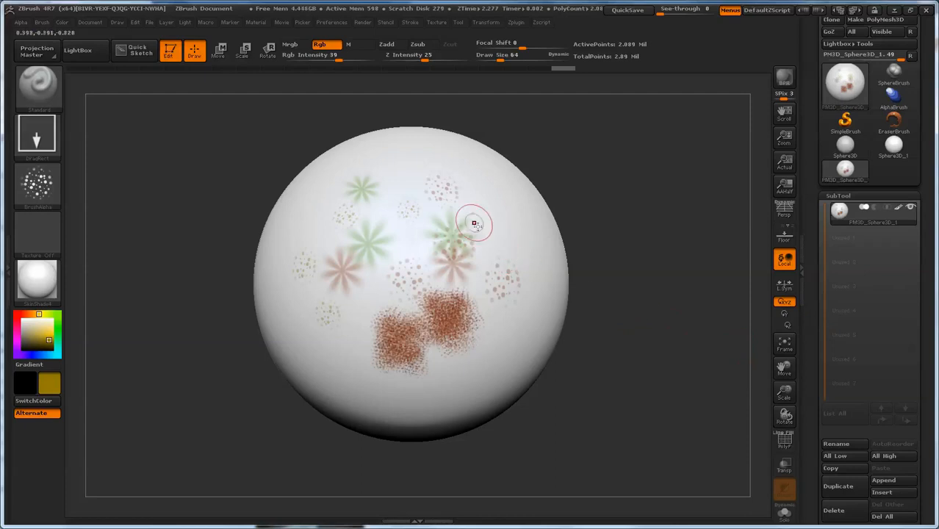
Step: Enable Zadd alongside Rgb and stamp two raised, painted dot clusters on the sphere's upper half
left_click(389, 45)
left_click_drag(515, 212, 536, 245)
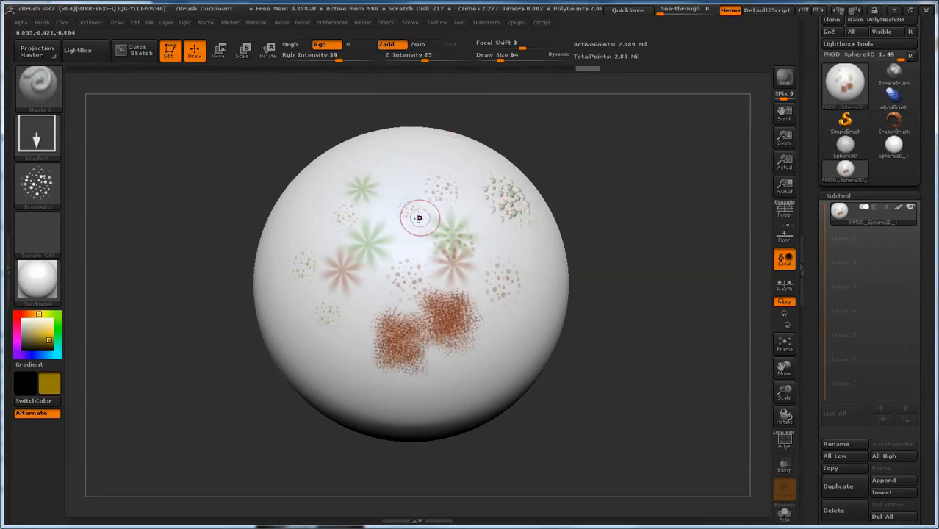
left_click_drag(406, 215, 415, 237)
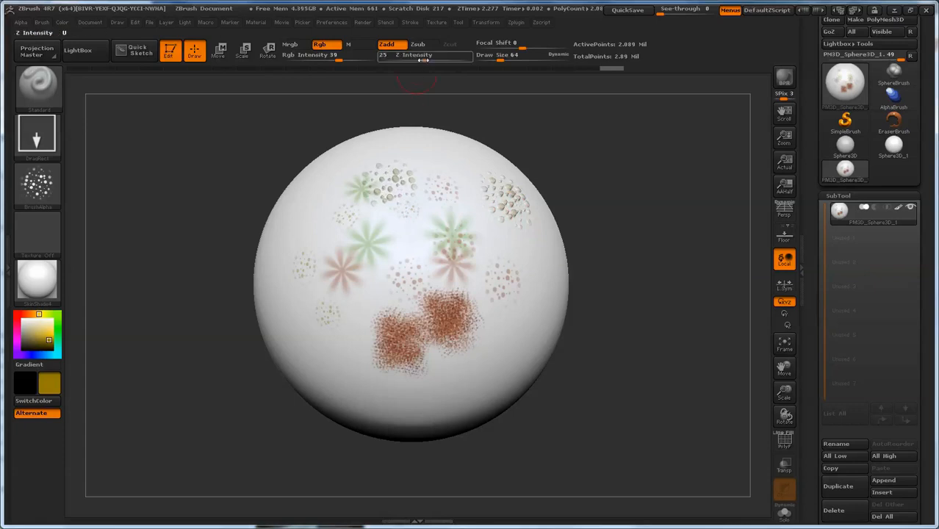
Step: Switch to Zsub and stamp three indented, painted dot clusters along the sphere's left side
left_click(424, 47)
left_click_drag(331, 196, 360, 237)
mouse_move(322, 298)
left_mouse_down()
mouse_move(352, 360)
mouse_move(366, 369)
left_mouse_up()
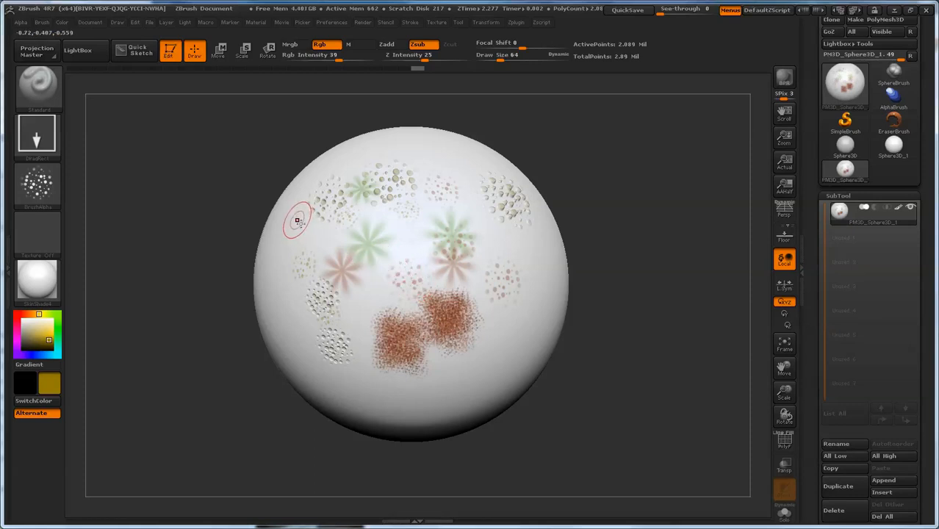
Step: Replace the sphere on the canvas with the DemoHead.ZTL bust and put it in Edit mode
left_click(172, 53)
key("ctrl+n")
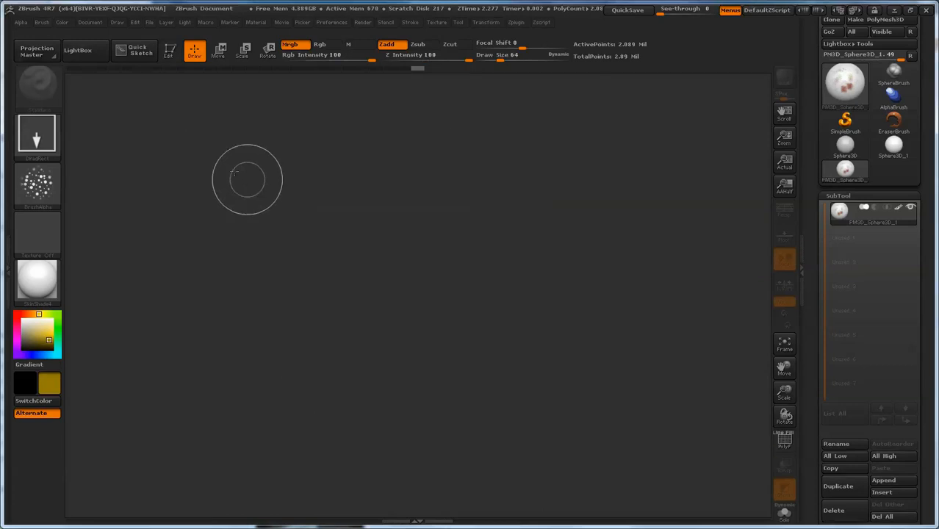
left_click(93, 53)
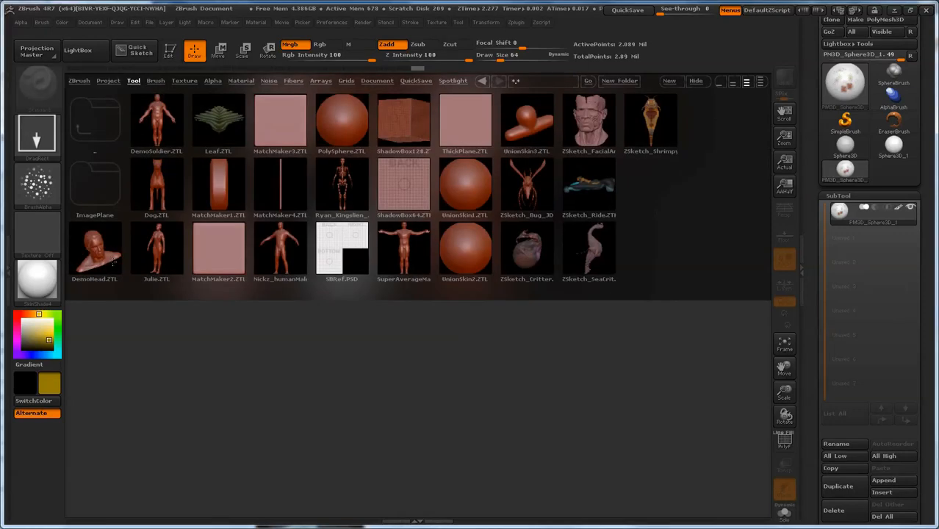
double_click(105, 255)
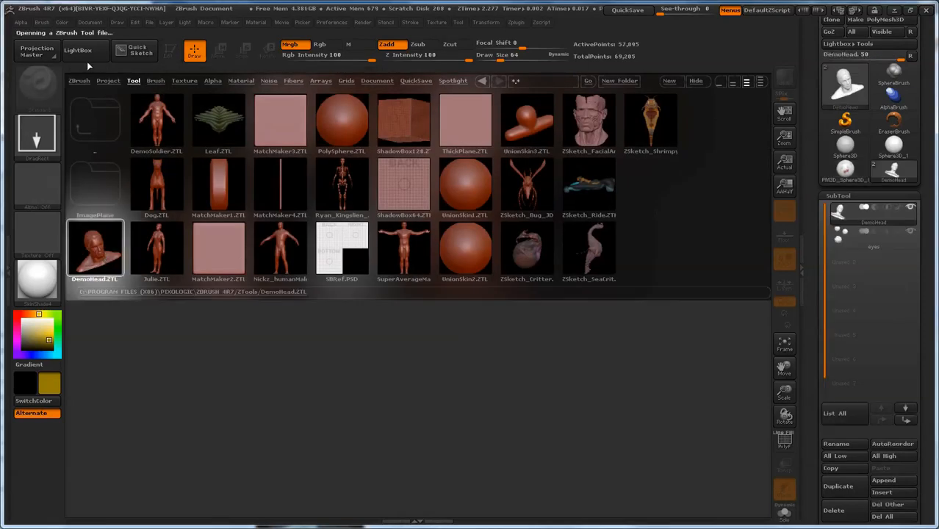
left_click(78, 50)
left_click_drag(381, 258, 390, 481)
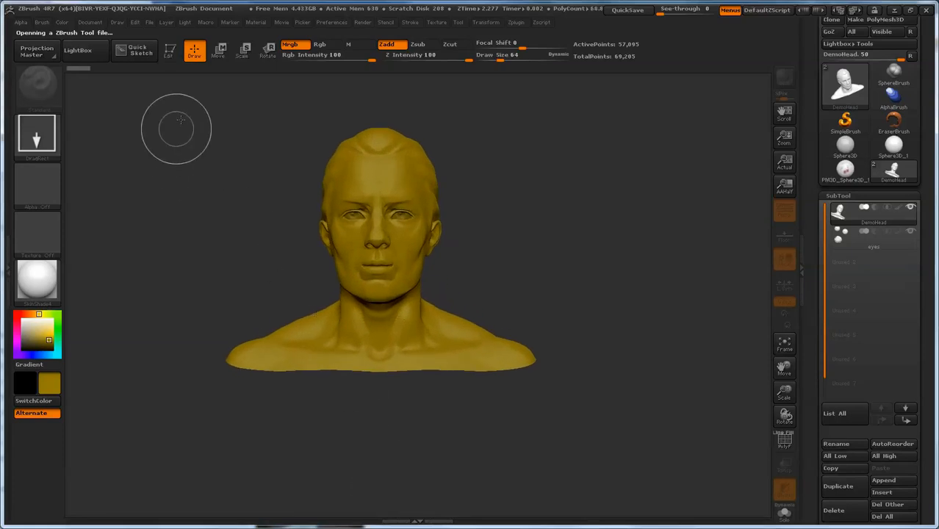
left_click(170, 52)
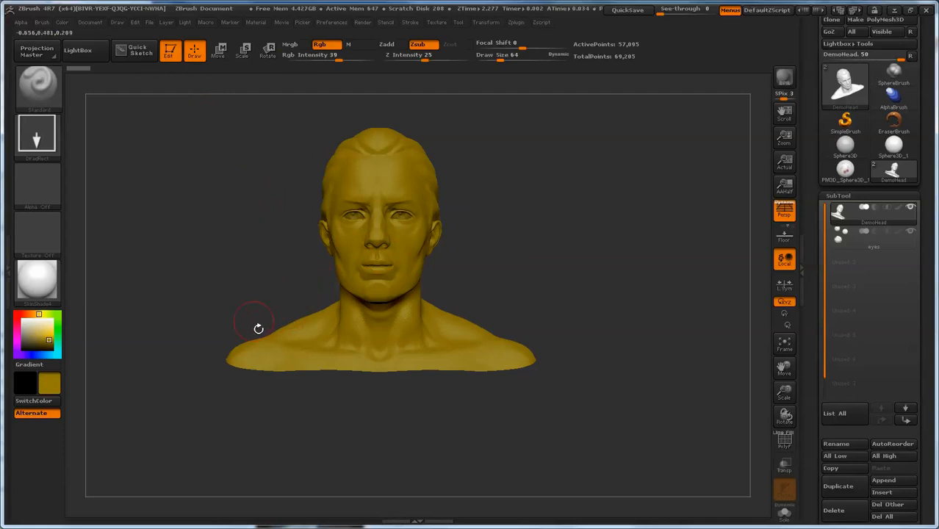
Step: Try beige, pale green, red and light green as the main colour on the unpainted bust
left_click(38, 332)
left_click(30, 324)
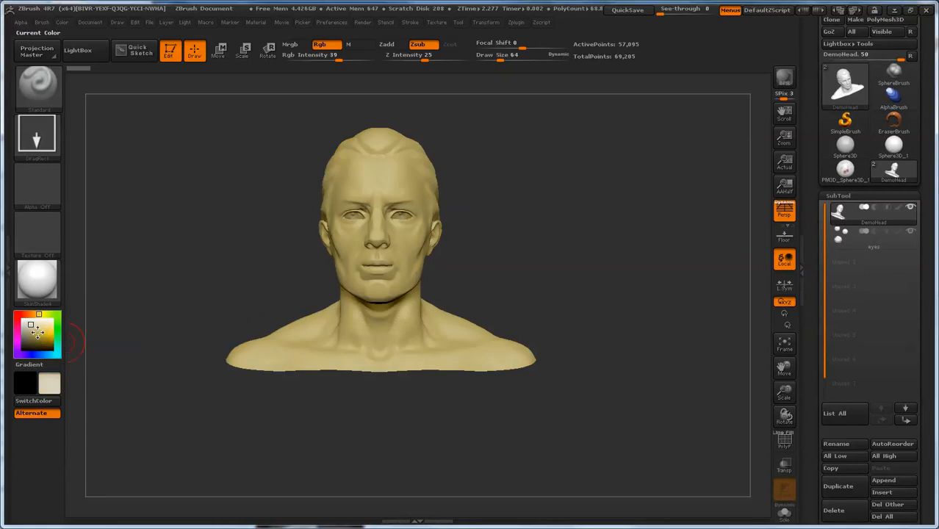
left_click(59, 339)
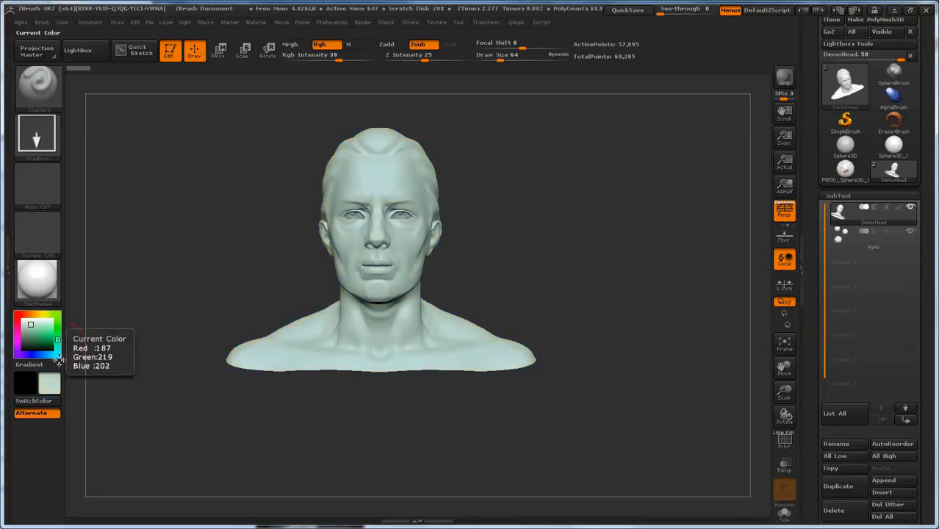
left_click(42, 339)
left_click(17, 315)
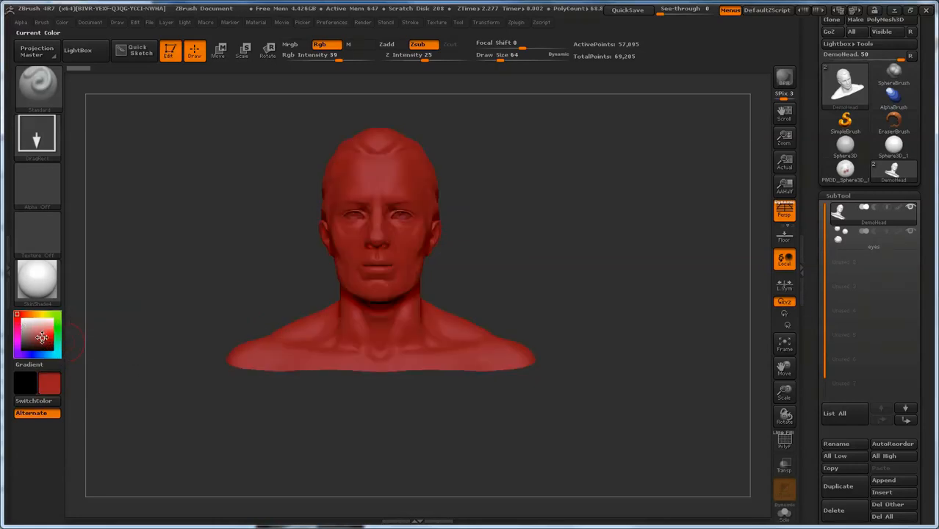
left_click(49, 327)
left_click(57, 313)
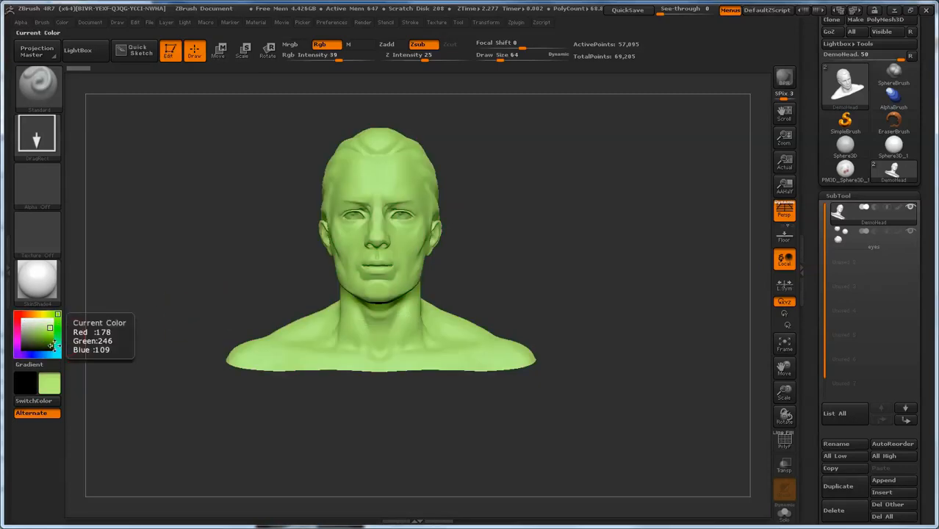
Step: Set the main colour to white and fill the DemoHead subtool with it using FillObject
left_click_drag(56, 337, 30, 325)
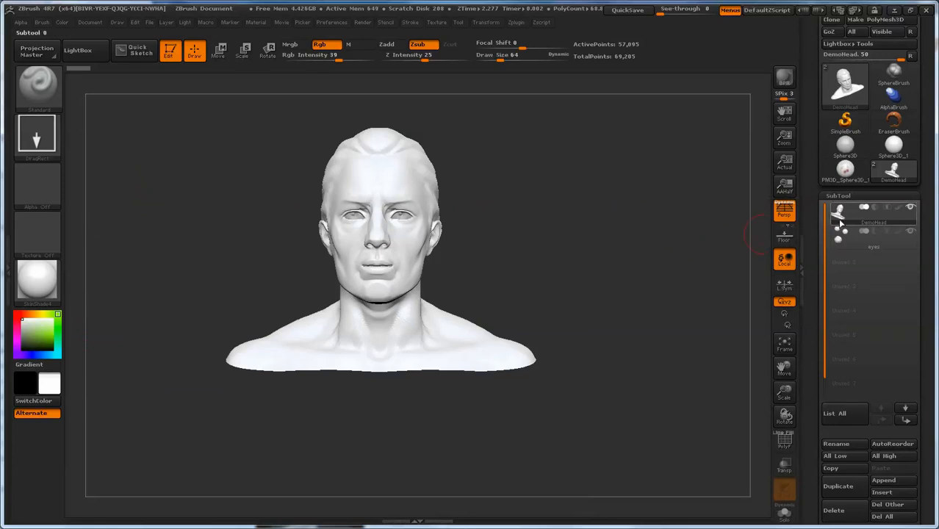
mouse_move(862, 211)
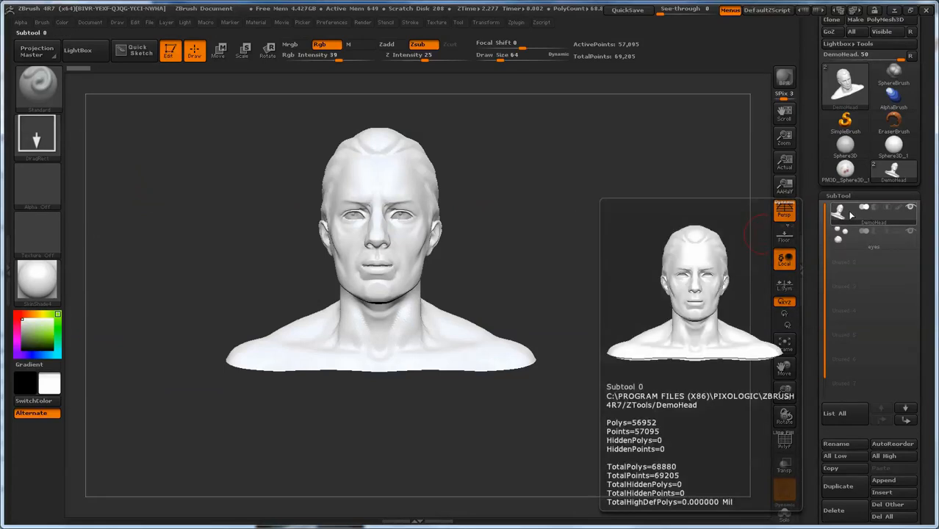
mouse_move(844, 235)
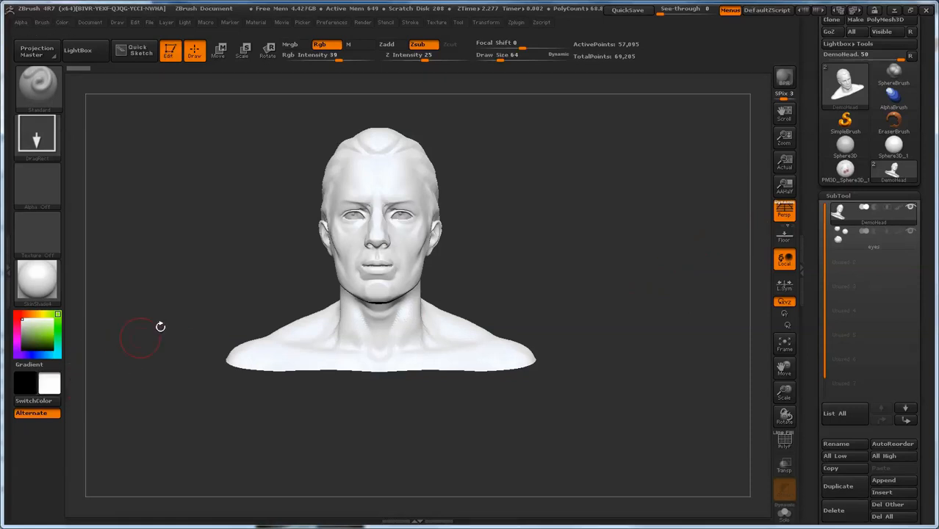
left_click(65, 23)
left_click(62, 23)
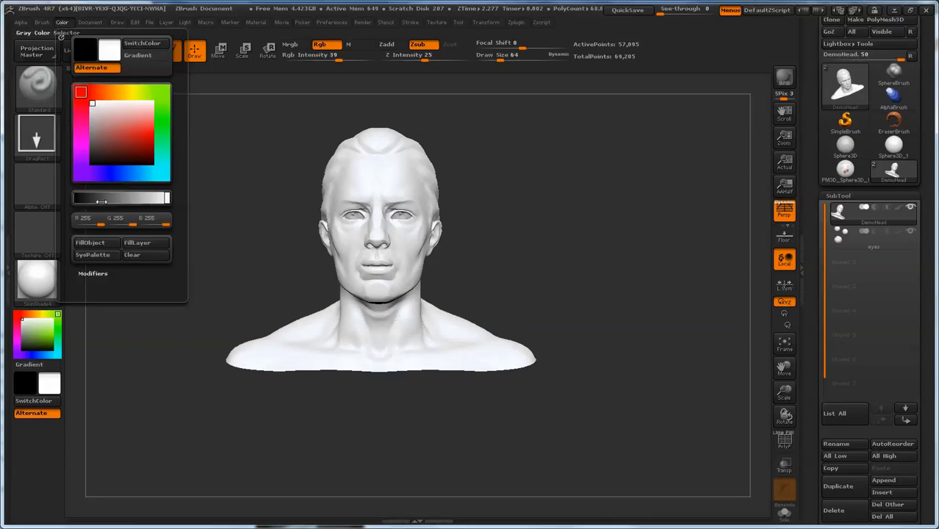
left_click(100, 241)
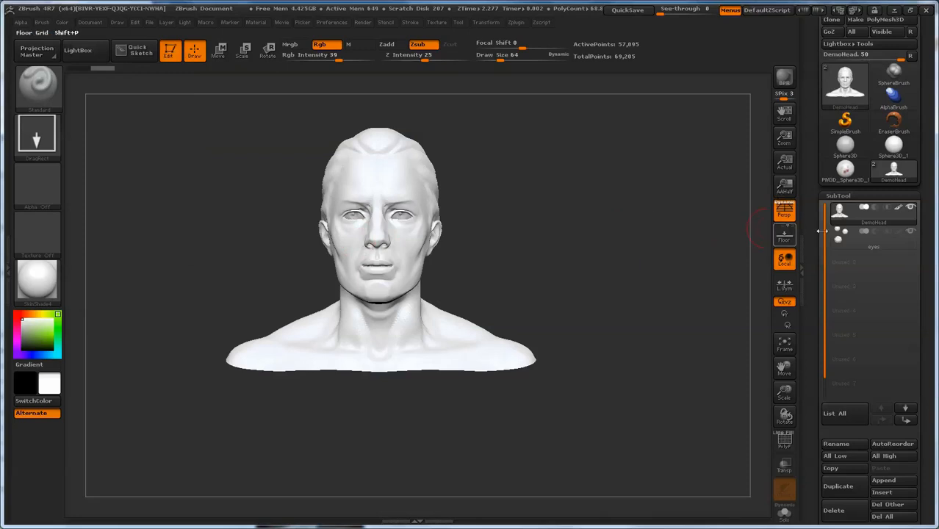
Step: Choose a saturated green as the main colour and hide the eyes subtool
mouse_move(904, 214)
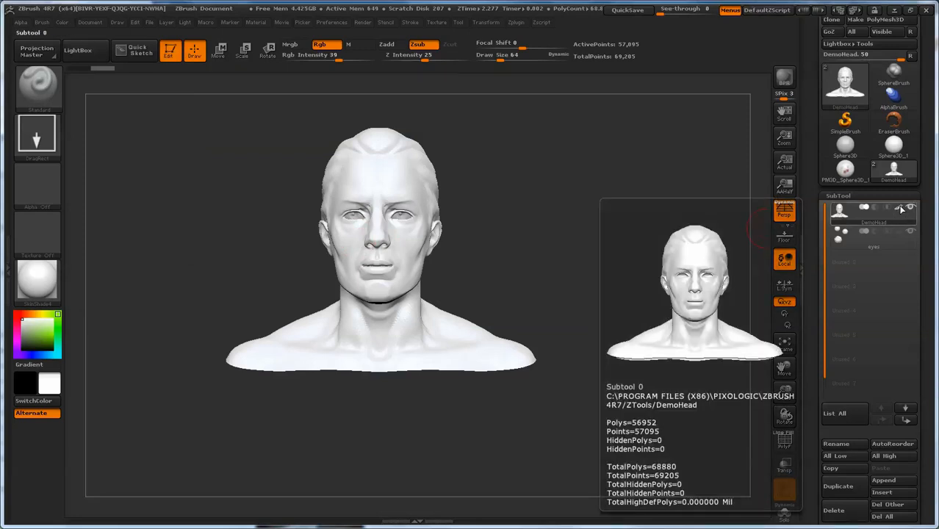
mouse_move(902, 234)
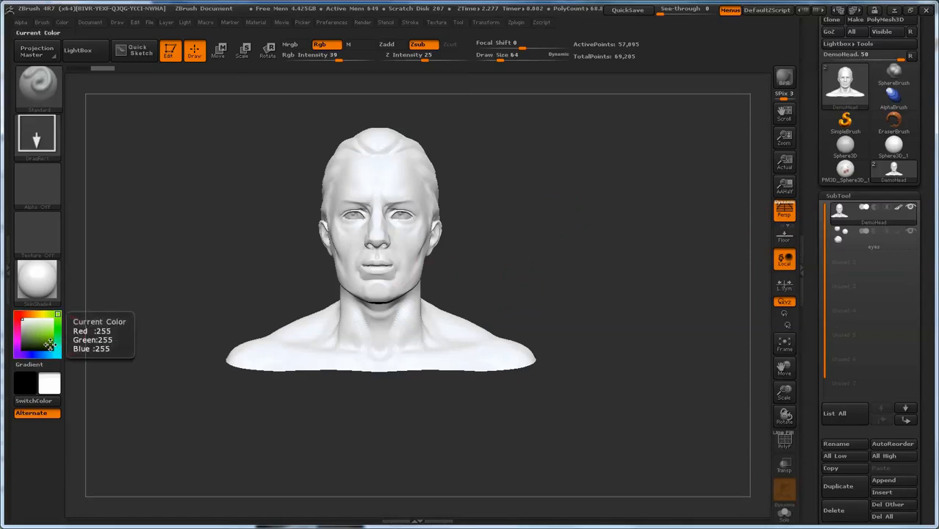
left_click(44, 337)
left_click(36, 340)
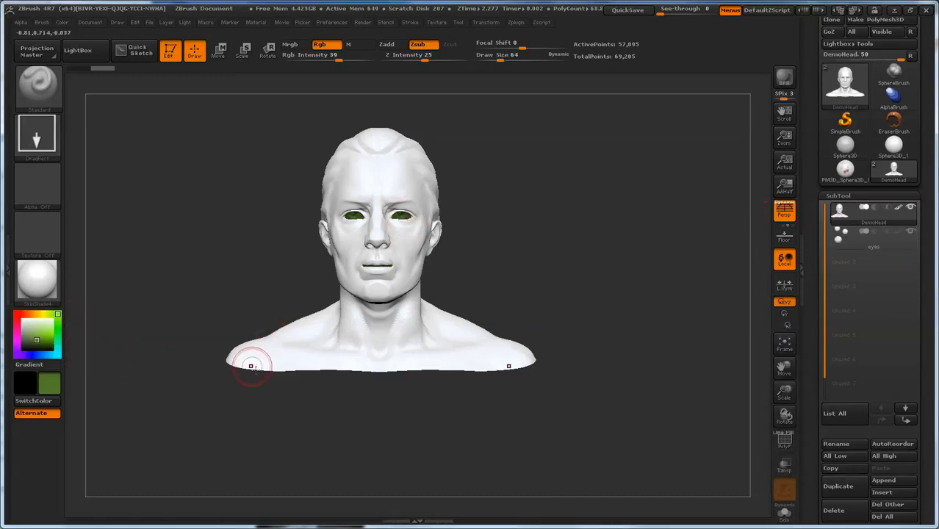
left_click(912, 233)
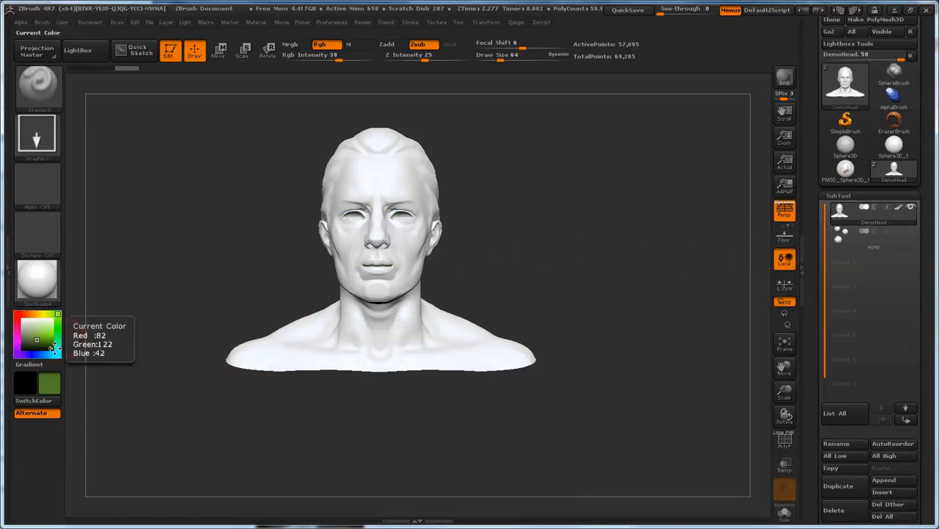
left_click(48, 338)
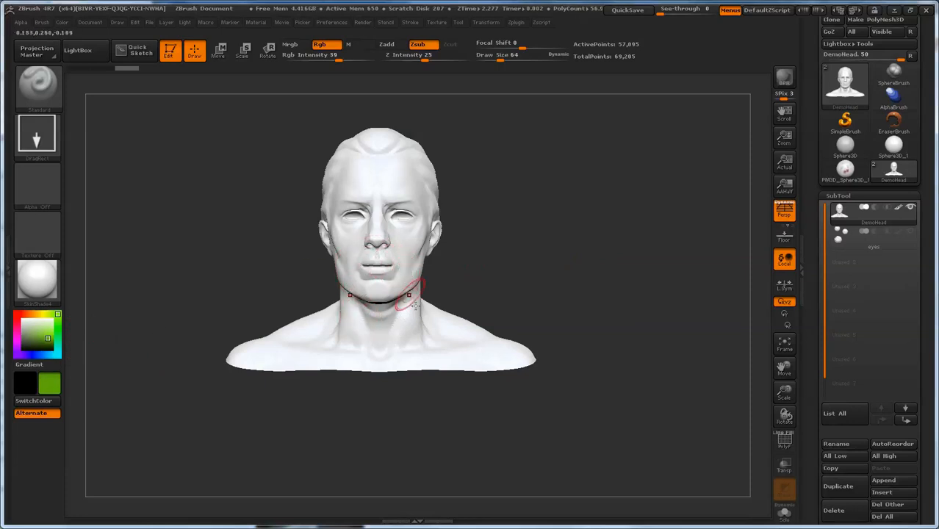
Step: Try a green DragRect stamp on both sides of the neck at Rgb Intensity 39 and undo it
left_click_drag(411, 319, 420, 332)
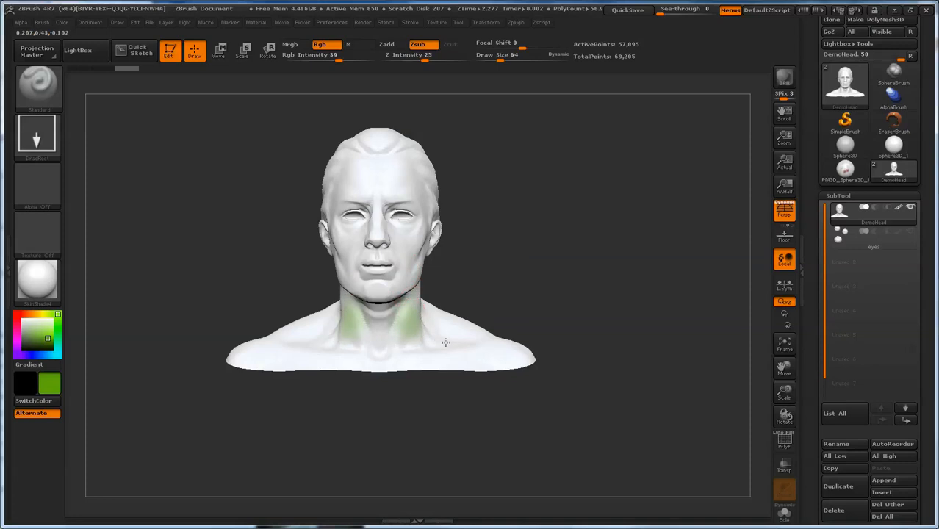
key("ctrl+z")
key("ctrl+z")
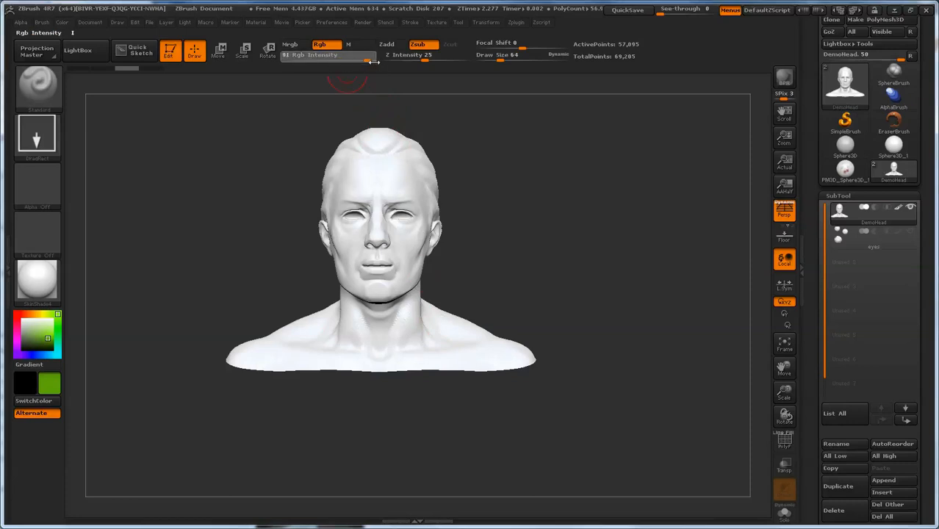
Step: Raise Rgb Intensity to 93 and try a mirrored green stamp where the neck meets the shoulders
left_click_drag(375, 61, 376, 62)
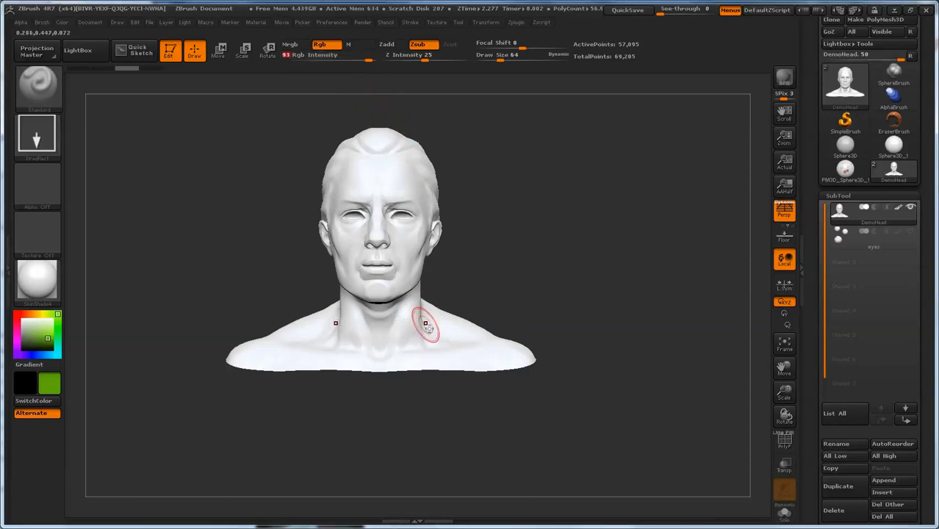
left_click_drag(426, 323, 476, 345)
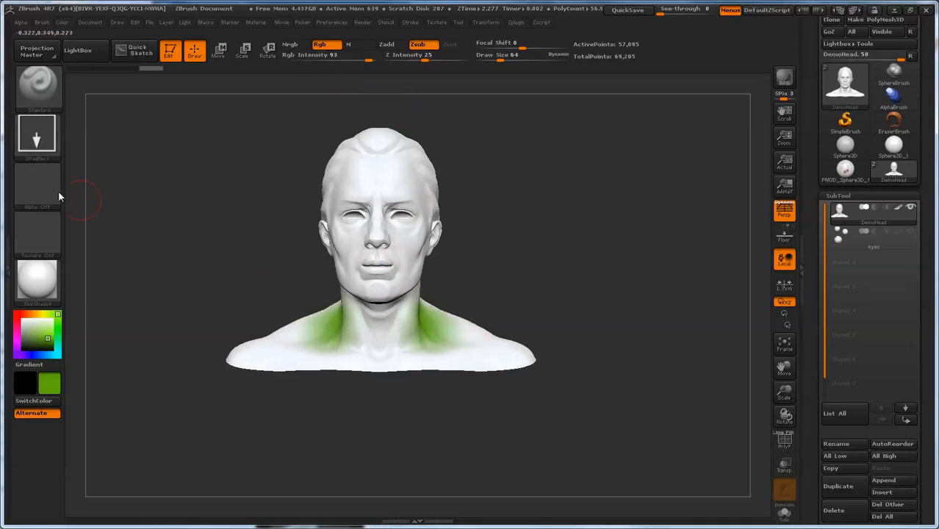
key("ctrl+z")
Step: Try green stamps over the forehead and eyes, comparing them through undo and redo
left_click(398, 180)
mouse_move(413, 190)
left_mouse_down()
mouse_move(434, 204)
mouse_move(436, 224)
mouse_move(421, 224)
left_mouse_up()
key("ctrl+z")
key("ctrl+z")
key("ctrl+shift+z")
key("ctrl+shift+z")
key("ctrl+shift+z")
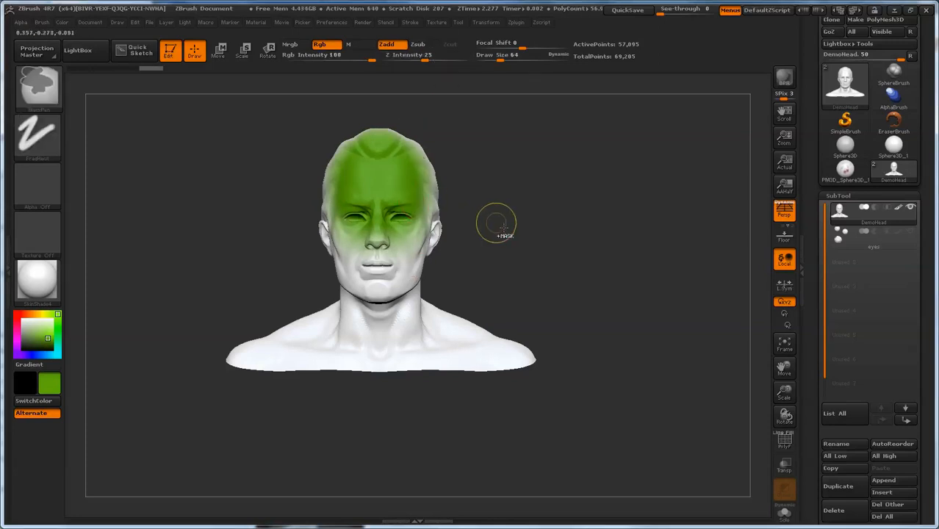
key("ctrl+z")
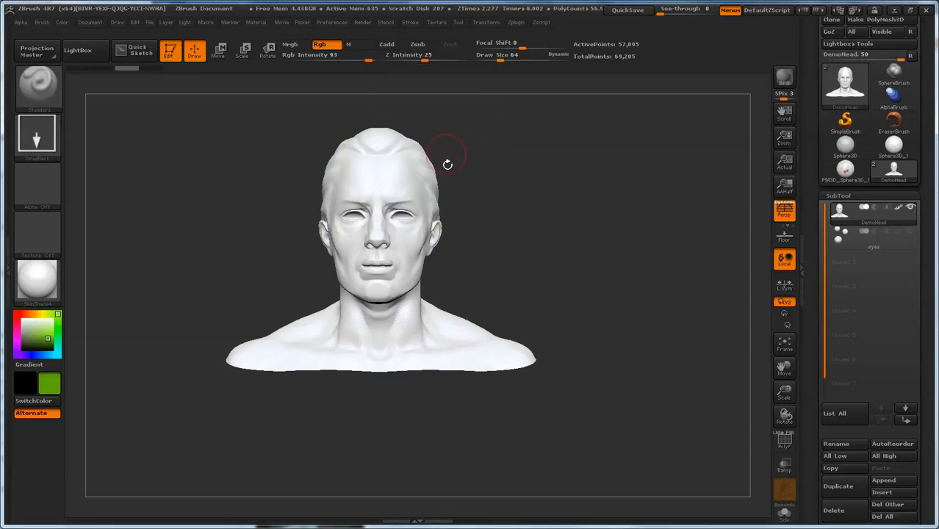
Step: Stamp a large green patch over the bust's forehead in Rgb mode without Zadd or Zsub
mouse_move(388, 182)
left_mouse_down()
mouse_move(397, 166)
mouse_move(382, 151)
mouse_move(429, 212)
mouse_move(416, 221)
mouse_move(414, 254)
left_mouse_up()
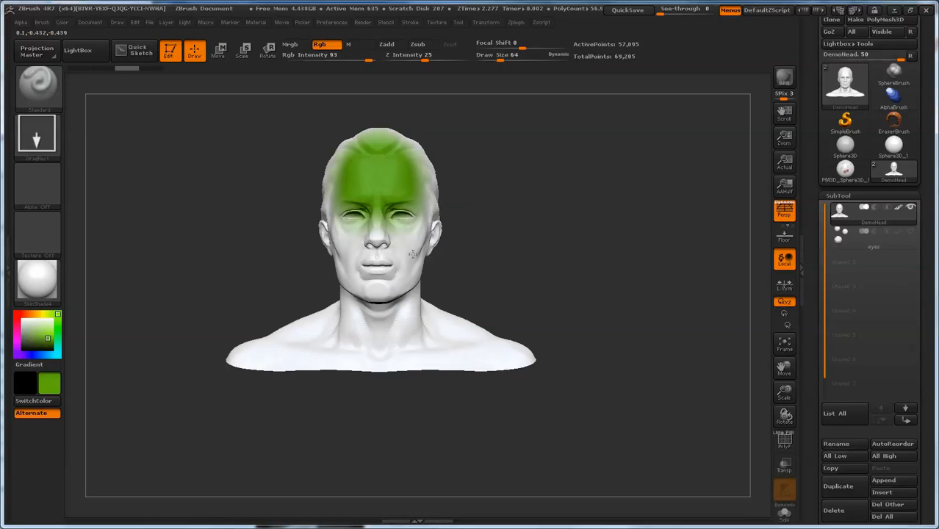
Step: Undo the green forehead patch and load Alpha 62 with the Spray stroke
key("ctrl+z")
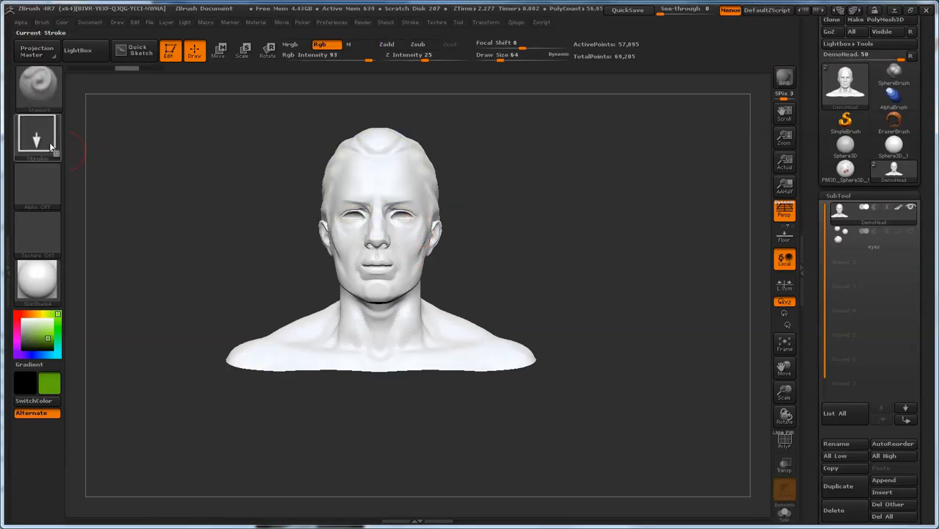
left_click(51, 144)
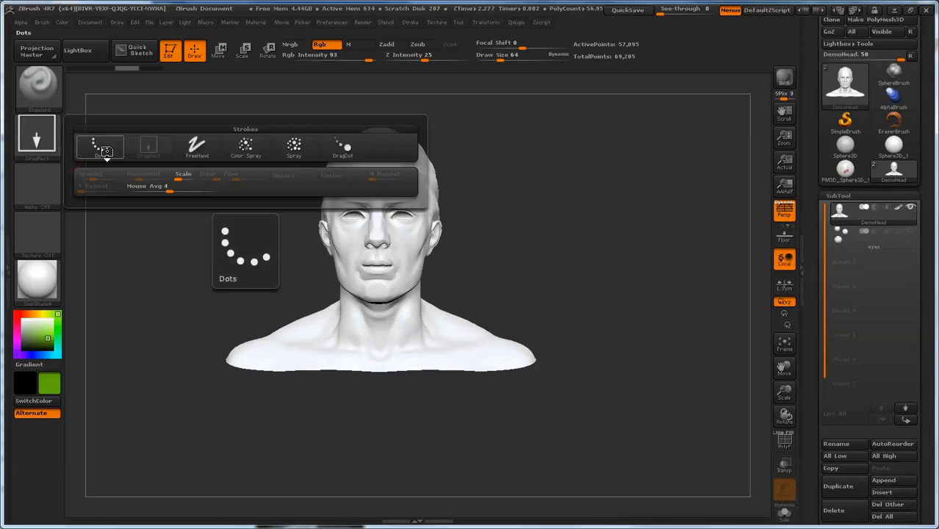
left_click(294, 147)
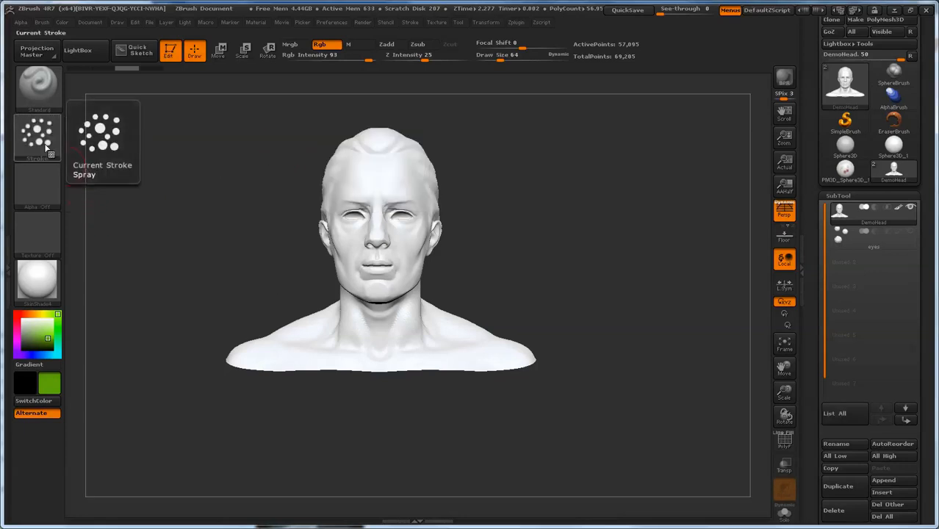
left_click(37, 188)
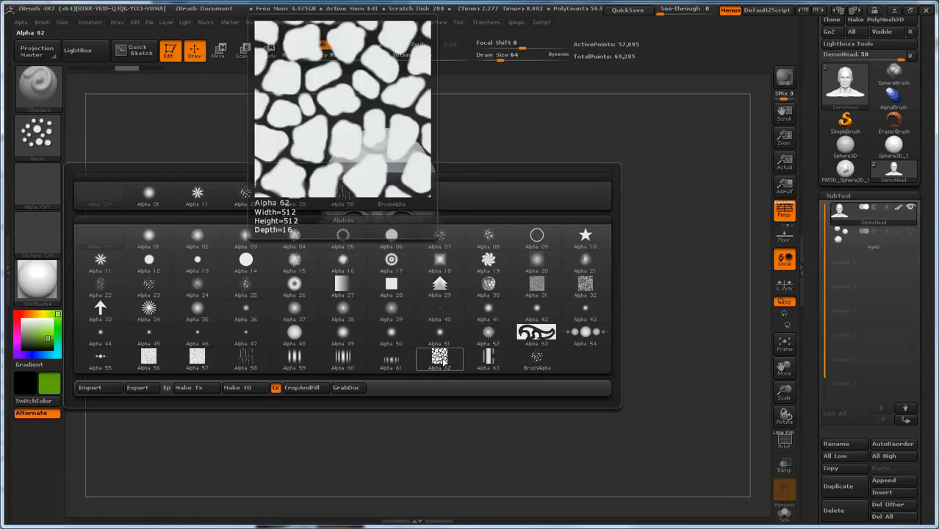
left_click(439, 358)
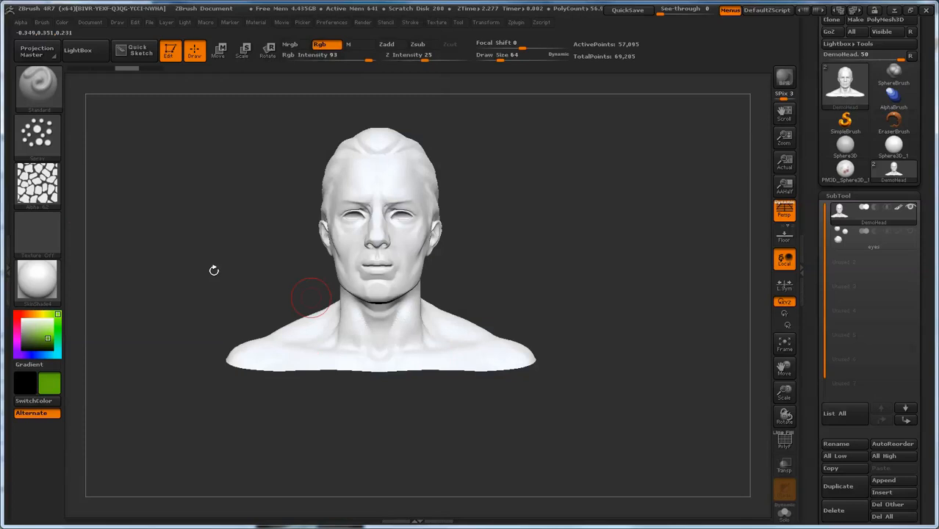
Step: Switch to the DragRect stroke and stamp the green Alpha 62 pattern over the forehead and on the chin
left_click(36, 134)
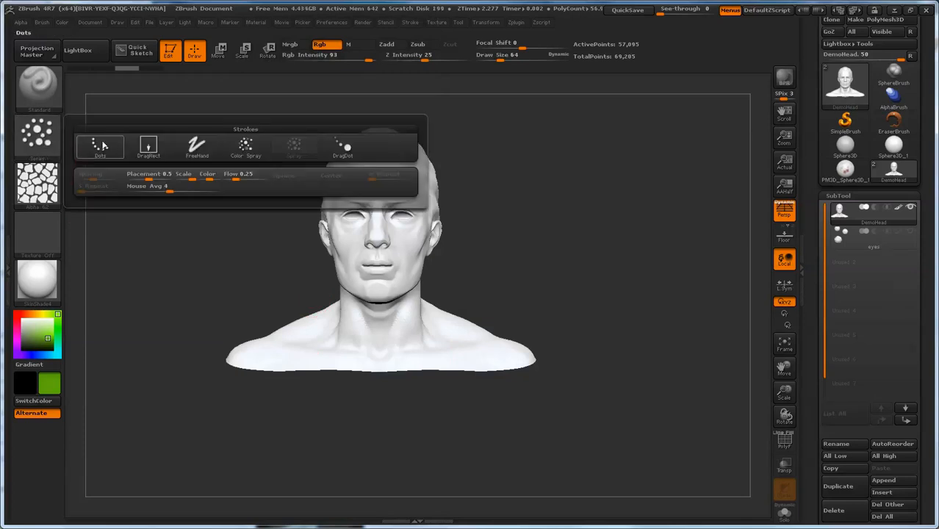
left_click(149, 147)
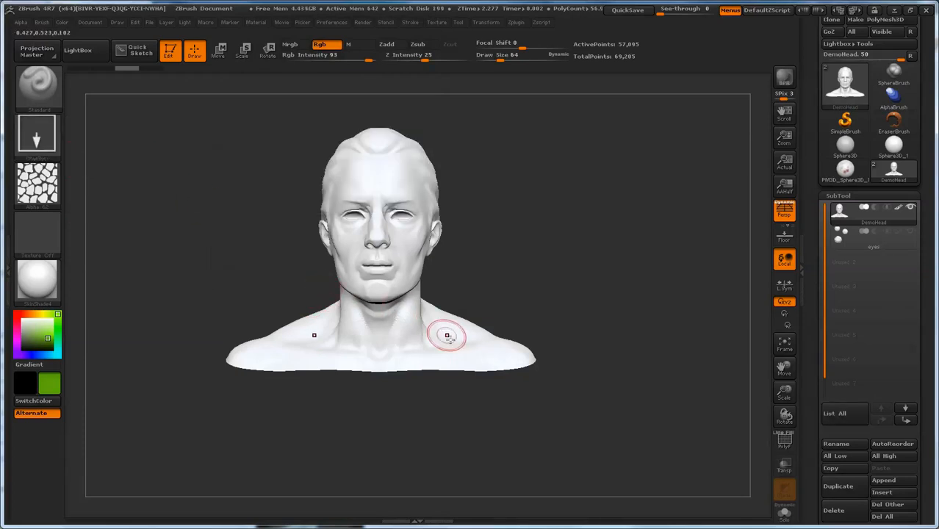
left_click_drag(418, 185, 469, 220)
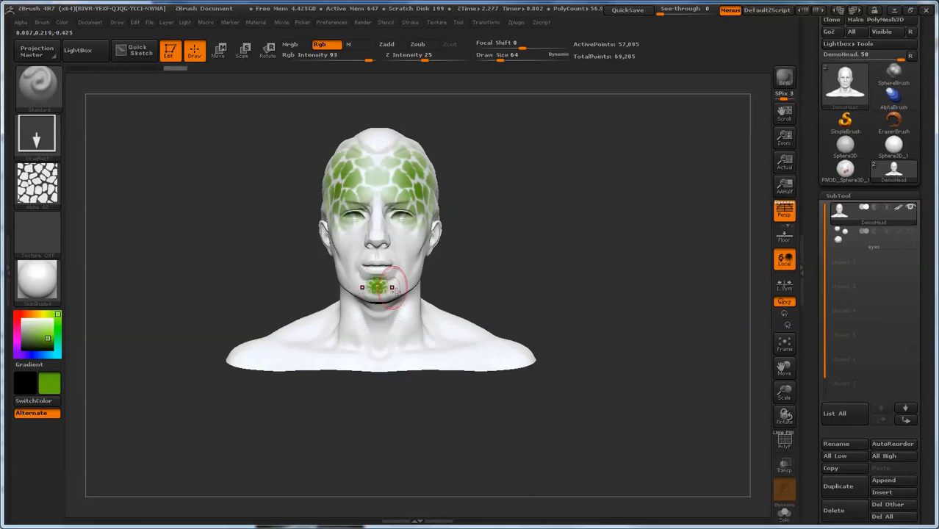
Step: Change the paint colour to orange and turn on Zadd with Z Intensity 0
left_click(27, 315)
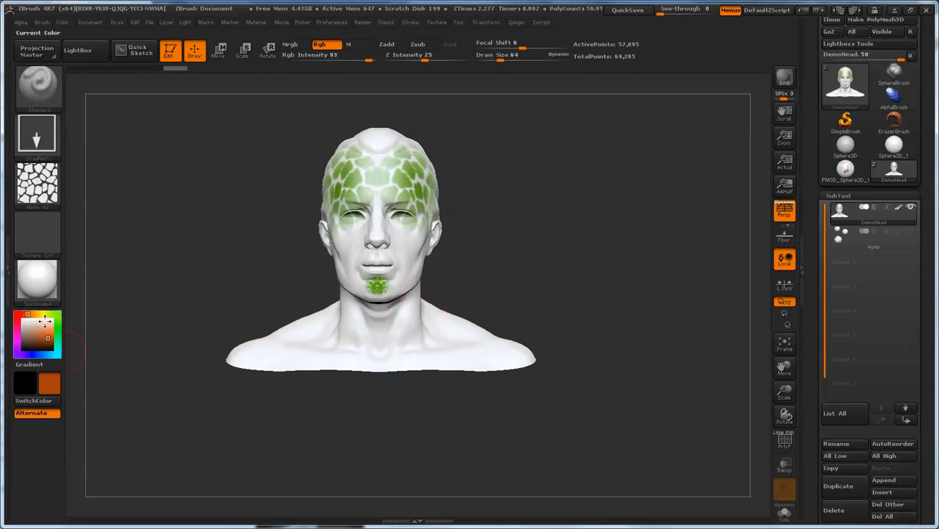
left_click(387, 45)
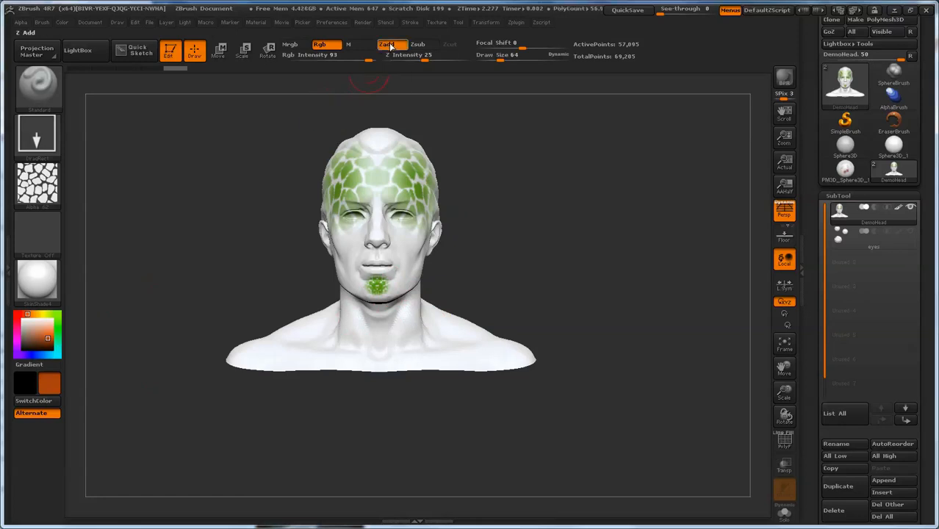
left_click_drag(430, 61, 427, 62)
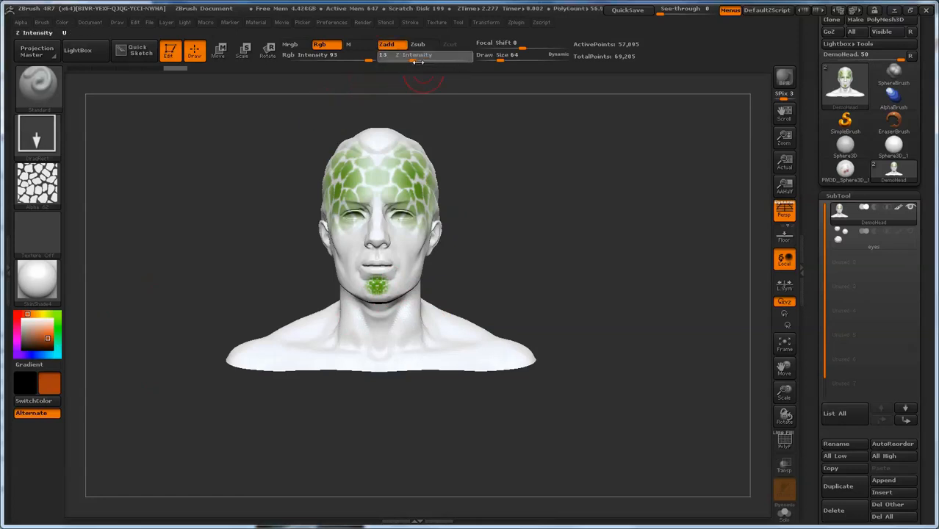
Step: Try orange Alpha 62 stamps on both shoulders at Z Intensity 0 and undo them
mouse_move(462, 337)
left_mouse_down()
mouse_move(492, 358)
mouse_move(572, 373)
left_mouse_up()
mouse_move(491, 382)
left_mouse_down()
mouse_move(447, 358)
mouse_move(487, 375)
left_mouse_up()
key("ctrl+z")
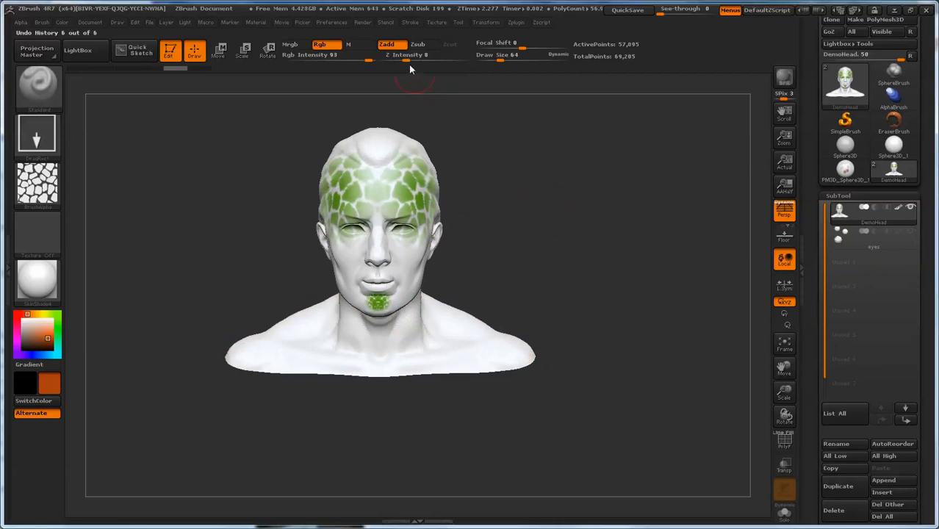
Step: Set Z Intensity to 23 and stamp the orange Alpha 62 pattern as raised relief over both shoulders
left_click_drag(407, 60, 423, 63)
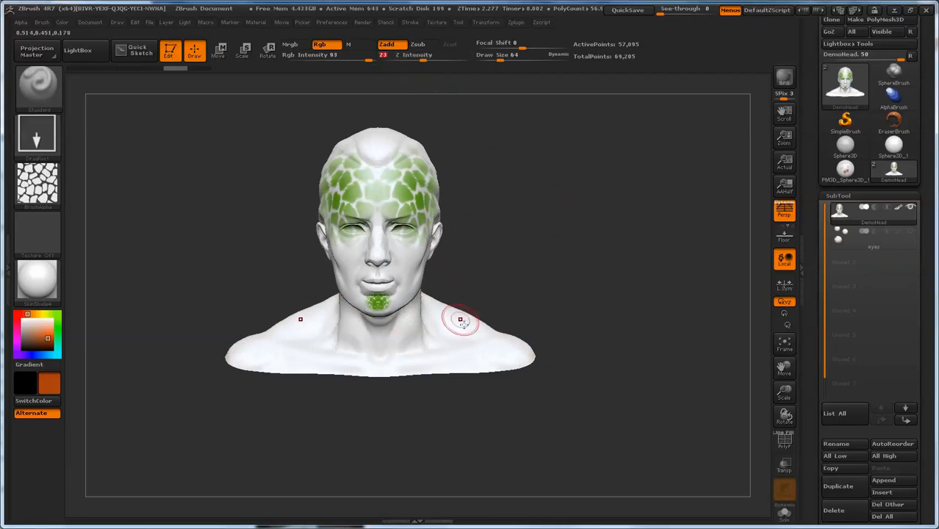
left_click_drag(473, 342, 547, 368)
mouse_move(506, 391)
left_mouse_down()
mouse_move(406, 344)
mouse_move(399, 323)
mouse_move(413, 348)
left_mouse_up()
left_click_drag(479, 356, 441, 355)
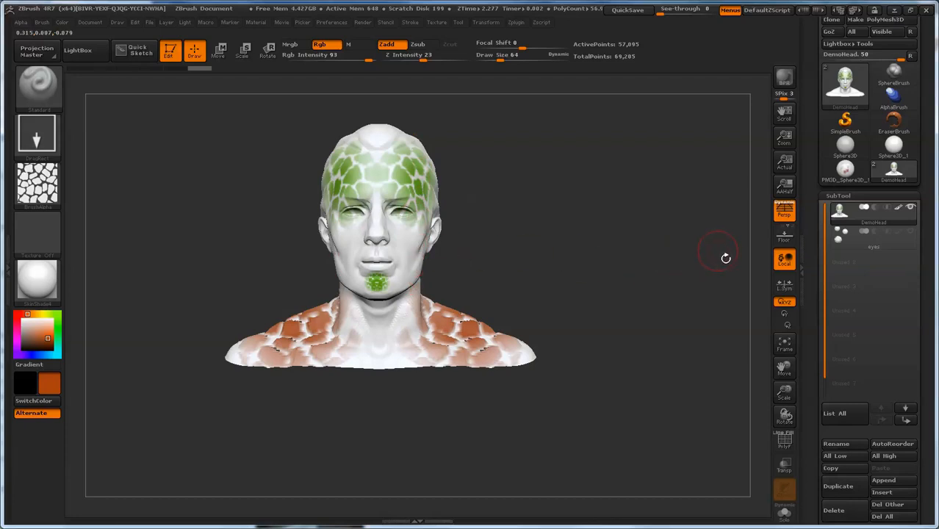
Step: Toggle polypaint on the DemoHead subtool to compare the painted bust with the plain current colour
left_click(899, 209)
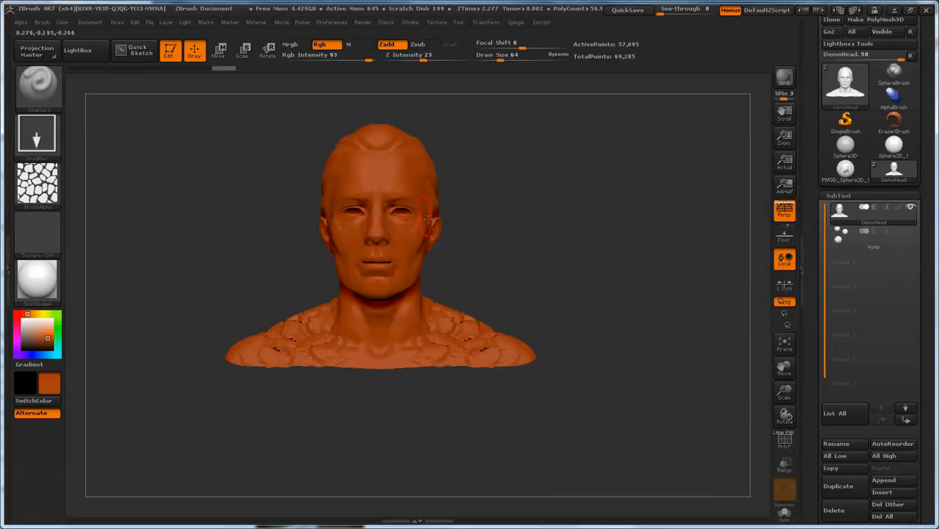
left_click(899, 209)
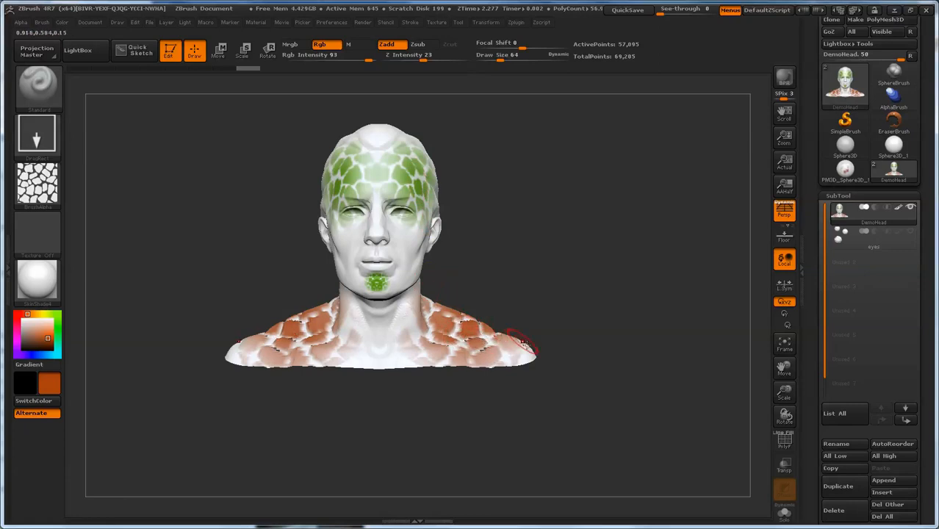
left_click(899, 209)
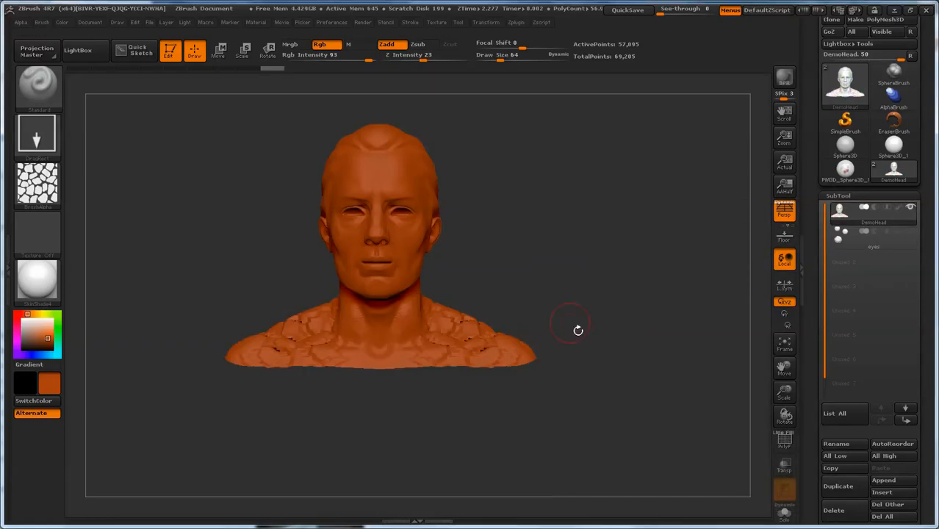
Step: With DemoHead's polypaint off, change the current colour through green shades and red to teal
left_click(59, 327)
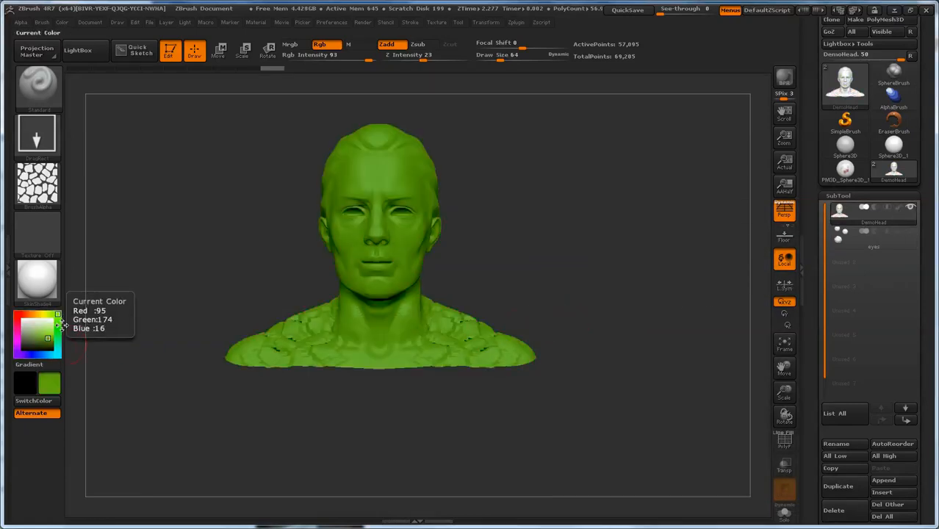
left_click(36, 339)
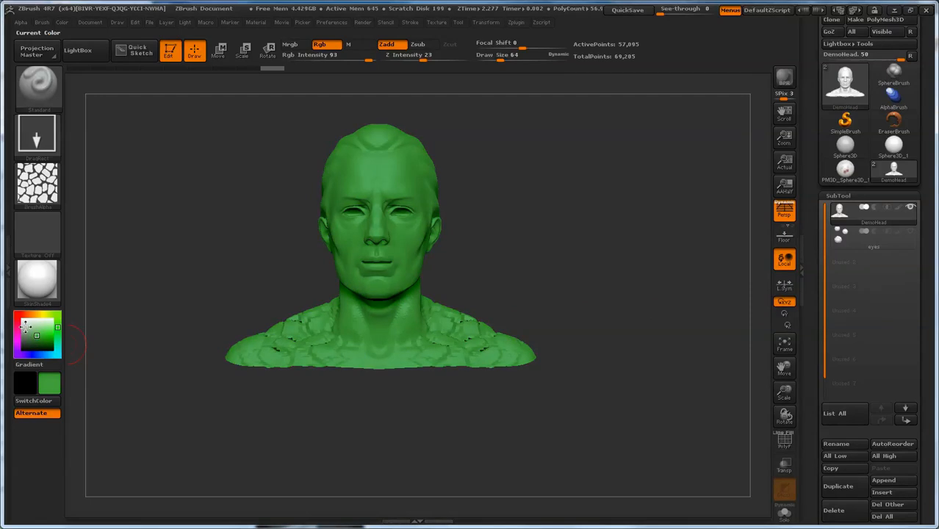
left_click(17, 319)
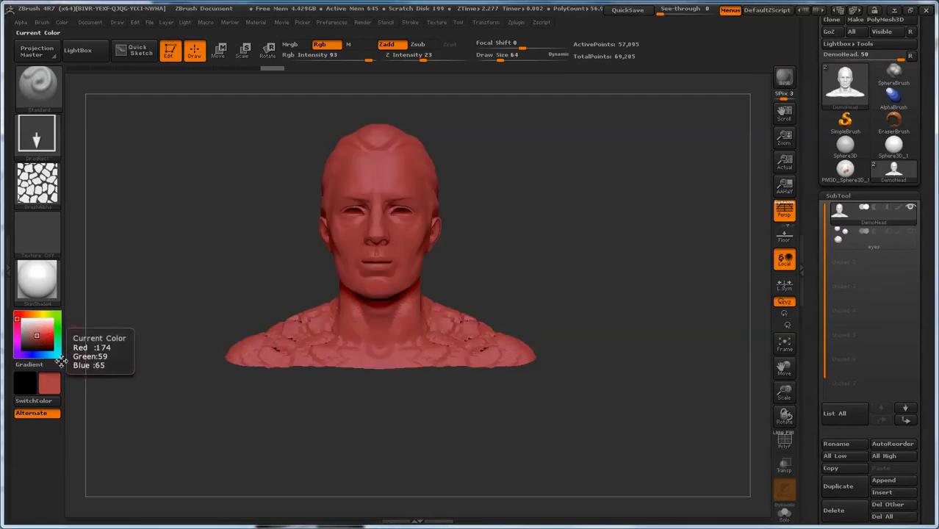
left_click(59, 356)
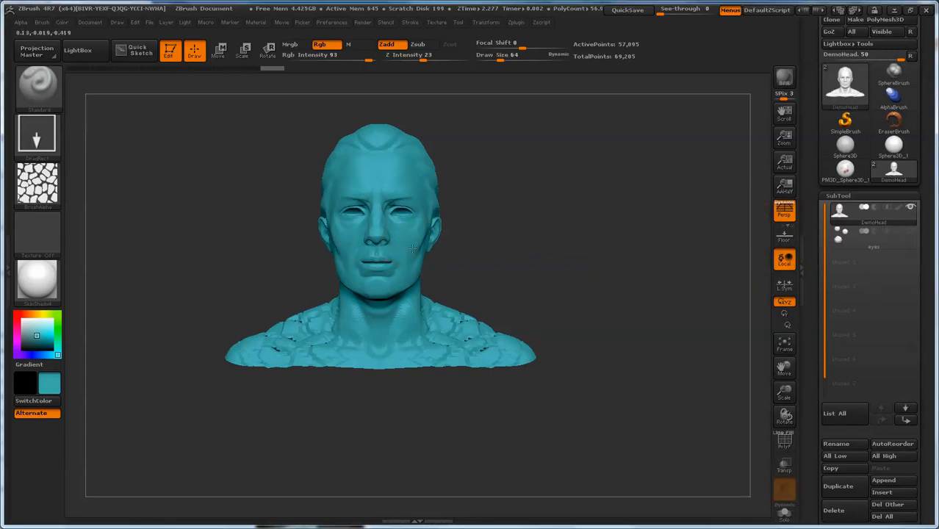
Step: Stamp Alpha 62 relief on both cheeks with polypaint off, compare it with polypaint on, and undo the stamp
left_click_drag(429, 270, 436, 264)
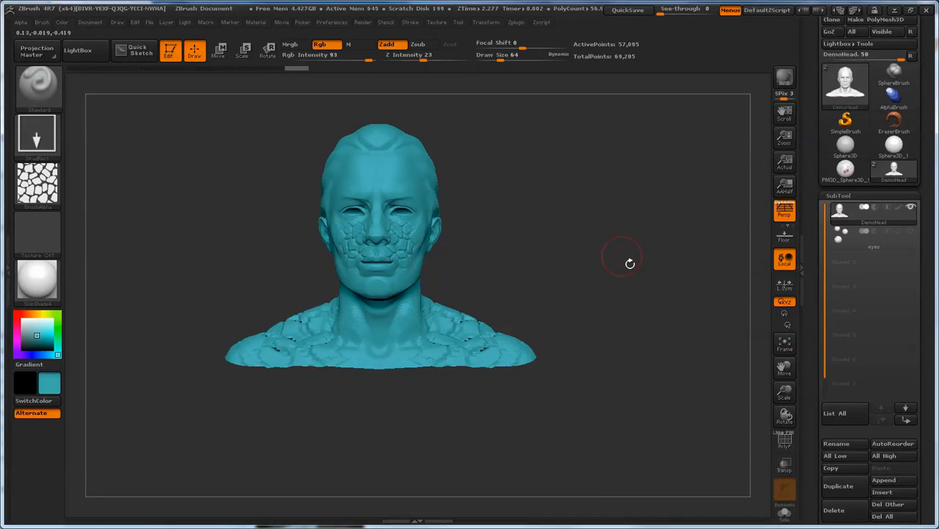
left_click(899, 211)
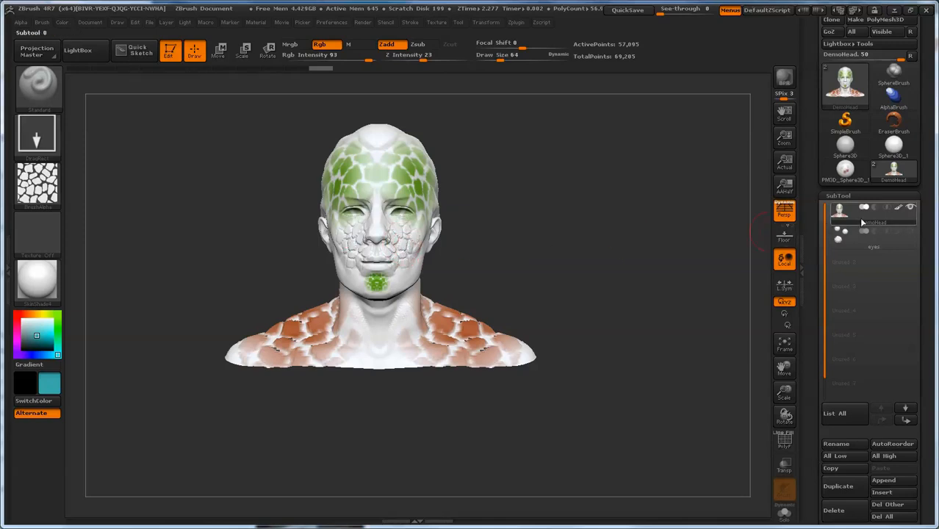
mouse_move(892, 216)
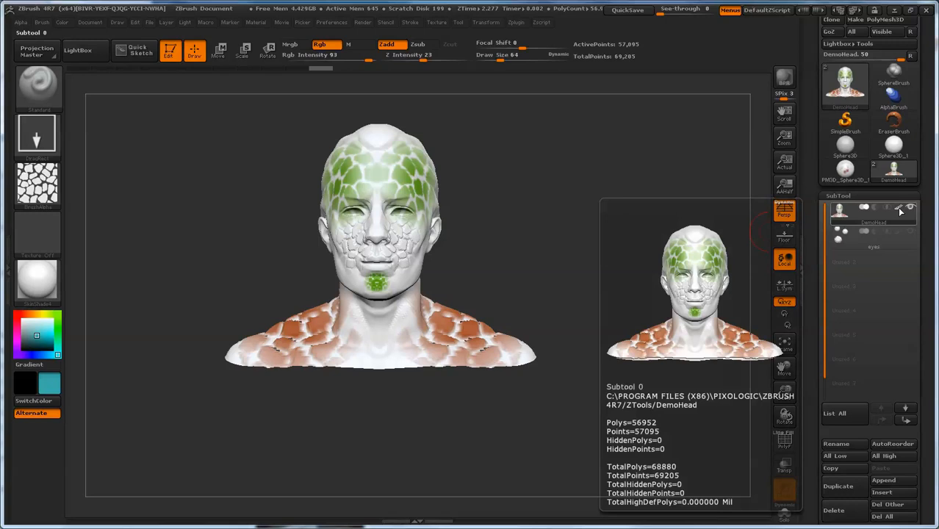
left_click(899, 209)
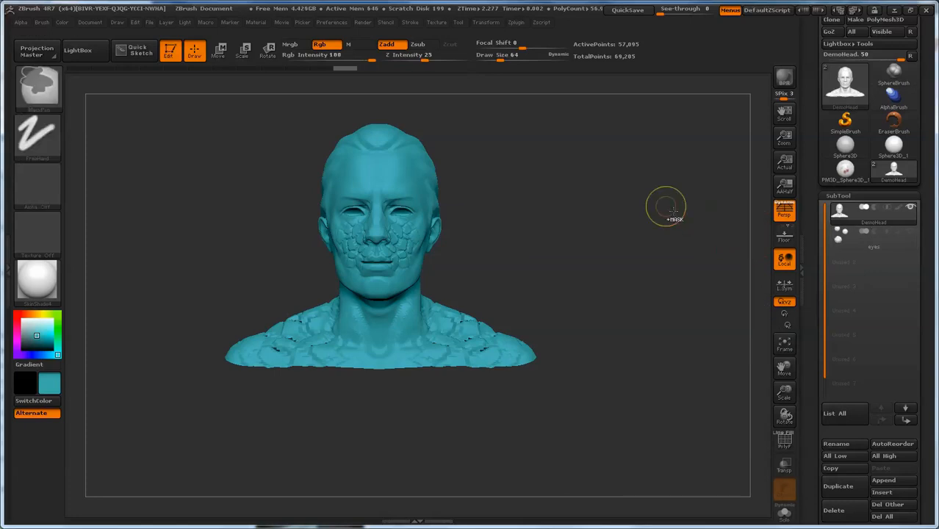
key("ctrl+z")
key("ctrl+z")
key("ctrl+z")
key("ctrl+z")
key("ctrl+z")
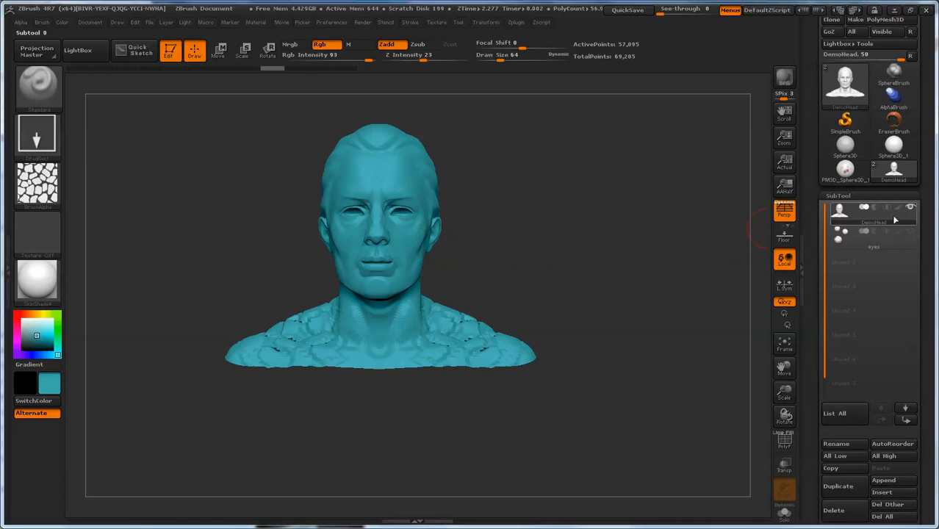
Step: Turn DemoHead's polypaint on, try a teal Alpha 62 stamp on both cheeks, and undo it
left_click(898, 208)
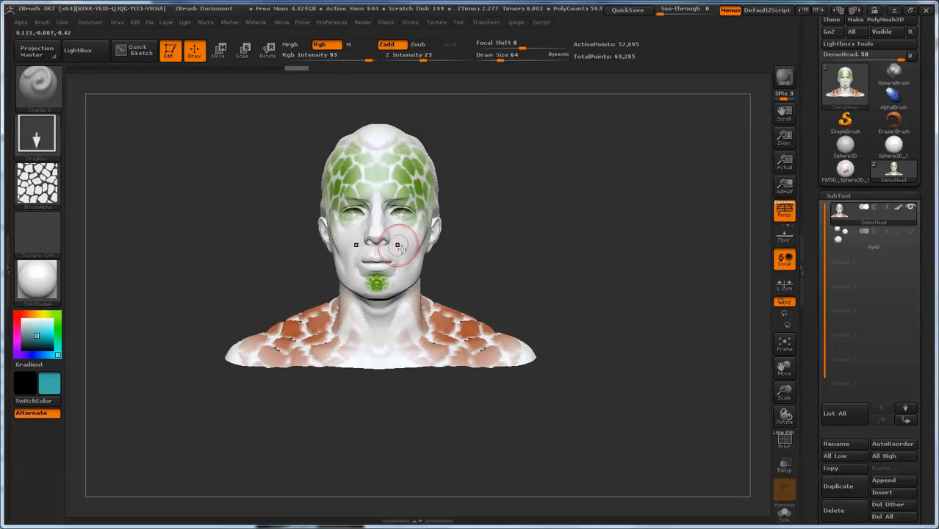
mouse_move(410, 253)
left_mouse_down()
mouse_move(401, 243)
mouse_move(397, 254)
mouse_move(403, 246)
left_mouse_up()
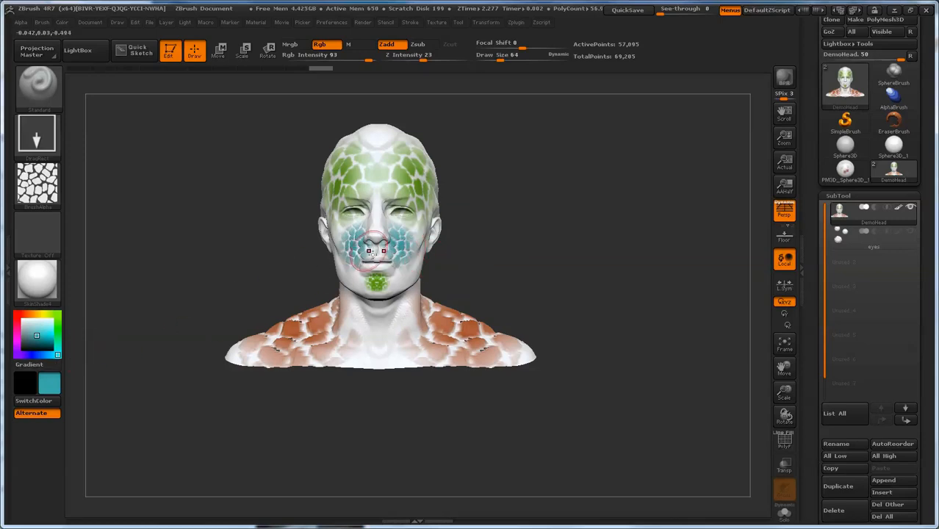
key("ctrl")
key("ctrl+z")
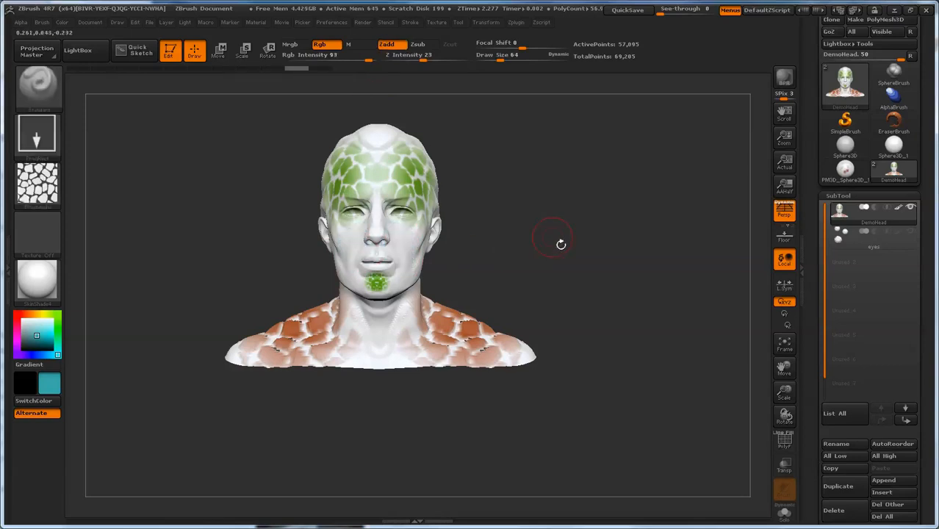
Step: With DemoHead's polypaint off, pick magenta and stamp Alpha 62 relief on both cheeks, turning polypaint back on to finish
left_click(899, 210)
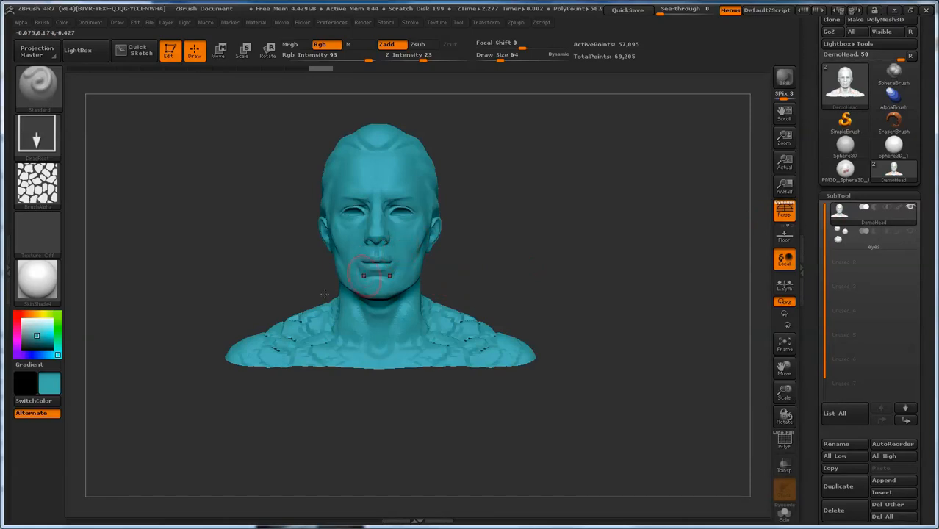
left_click(37, 324)
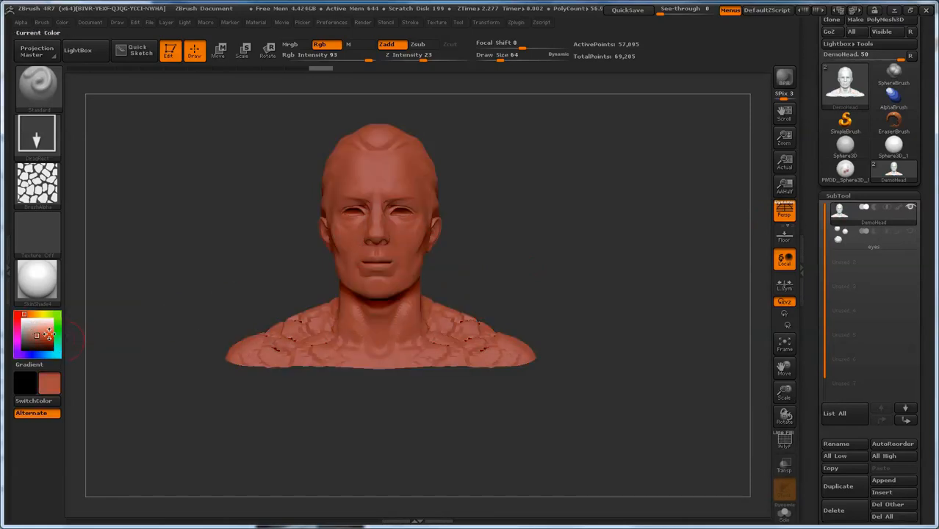
left_click(17, 340)
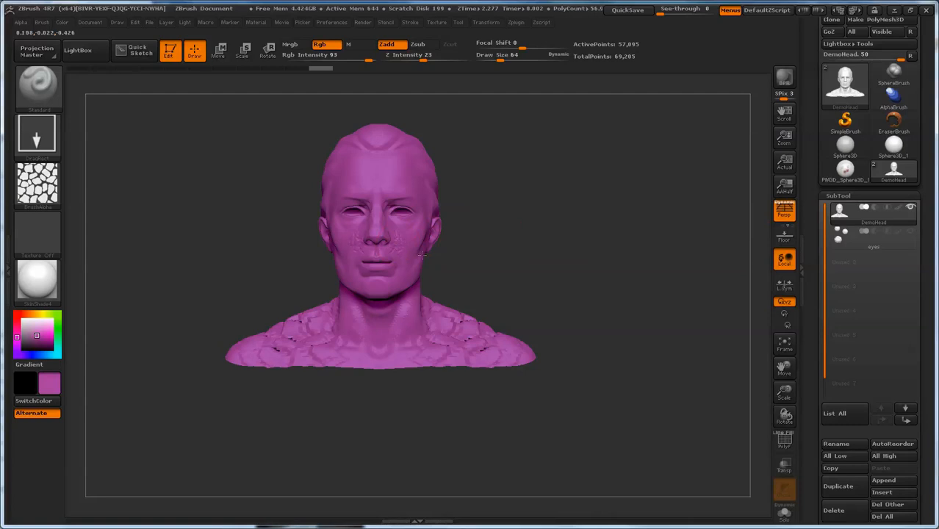
left_click_drag(399, 245, 425, 255)
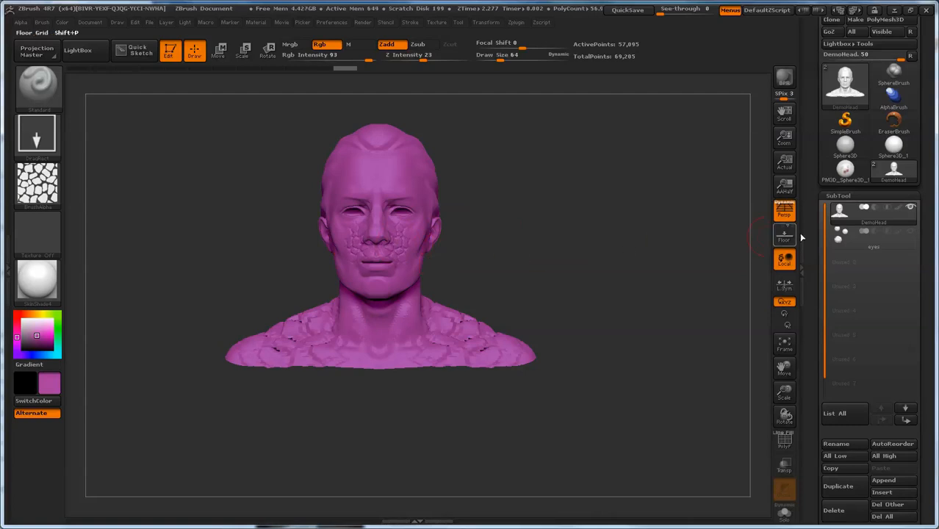
left_click(899, 209)
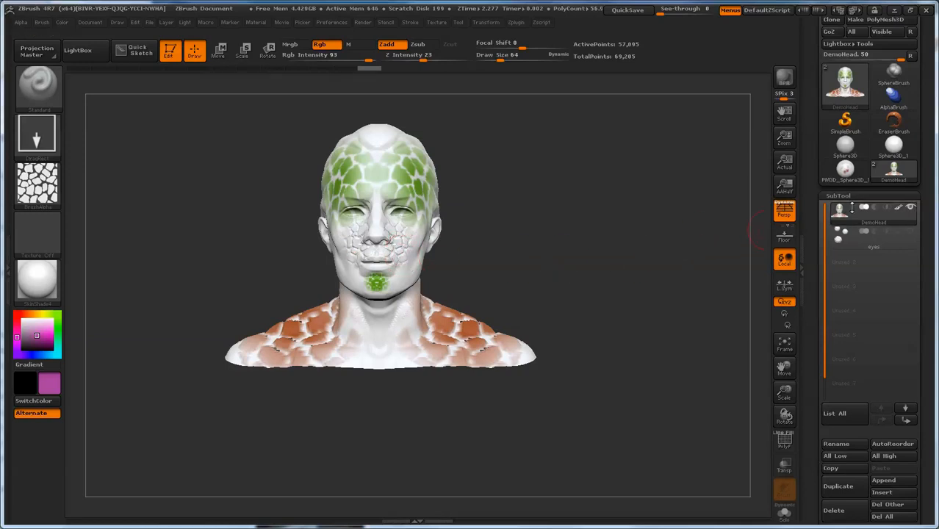
Step: Switch DemoHead's polypaint off and on repeatedly to compare the unpainted cheek relief with the painted forehead and shoulders
left_click(898, 209)
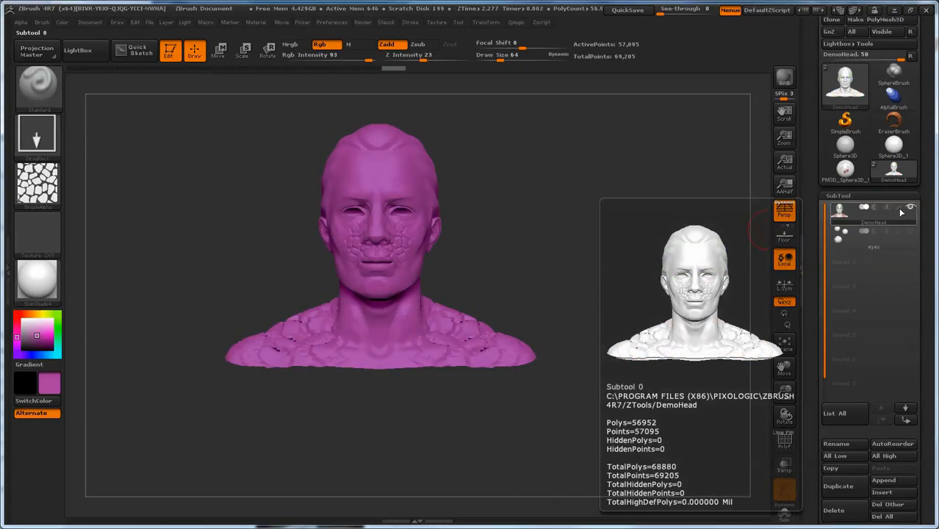
left_click(900, 209)
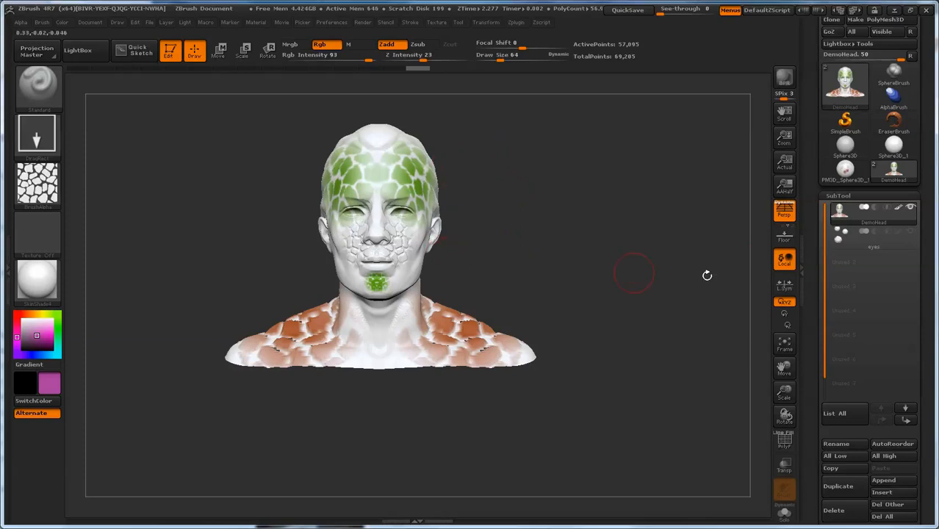
left_click(899, 209)
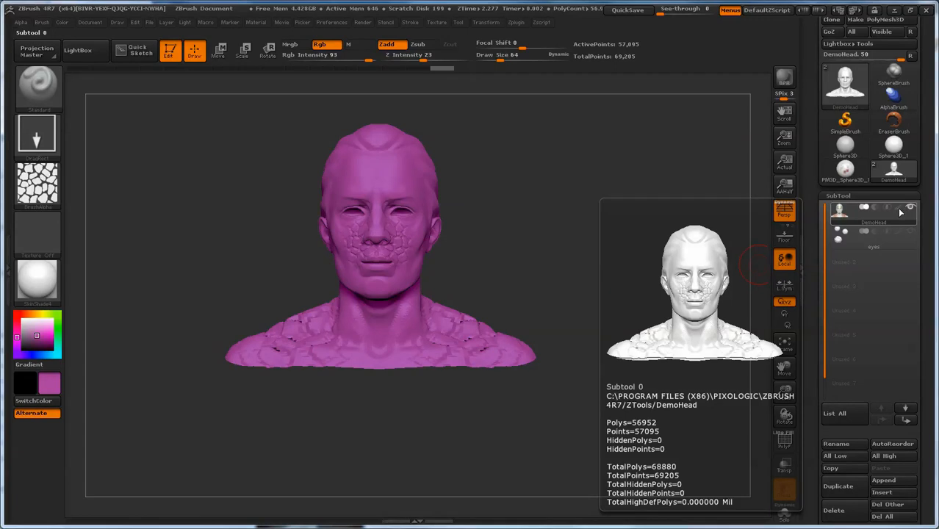
left_click(900, 210)
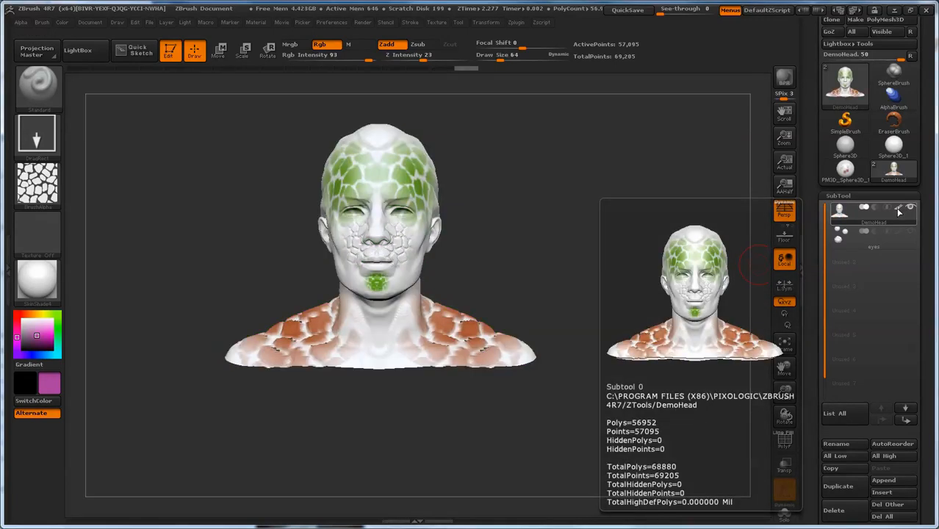
left_click(901, 211)
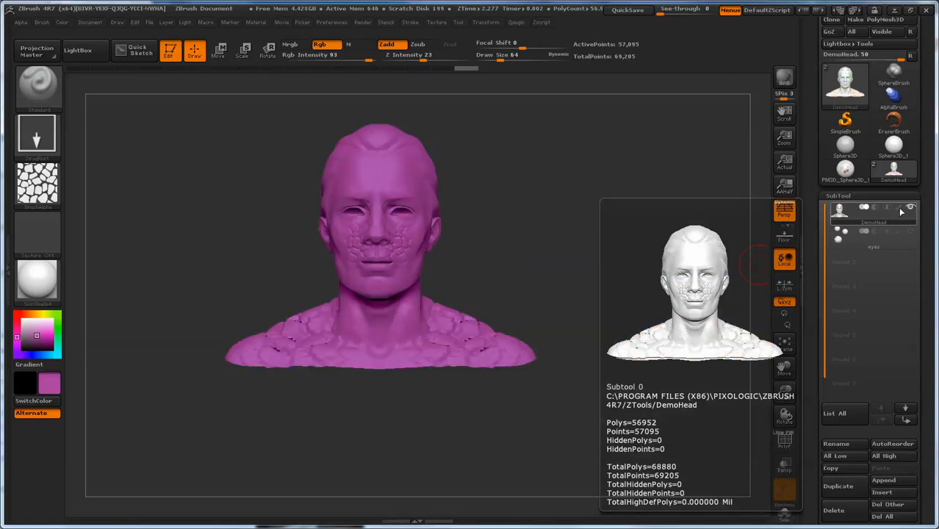
left_click(901, 211)
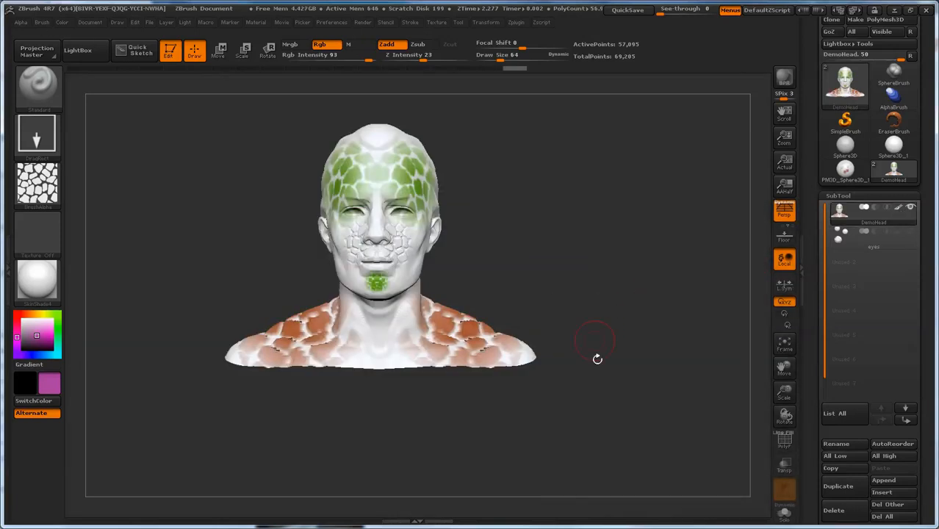